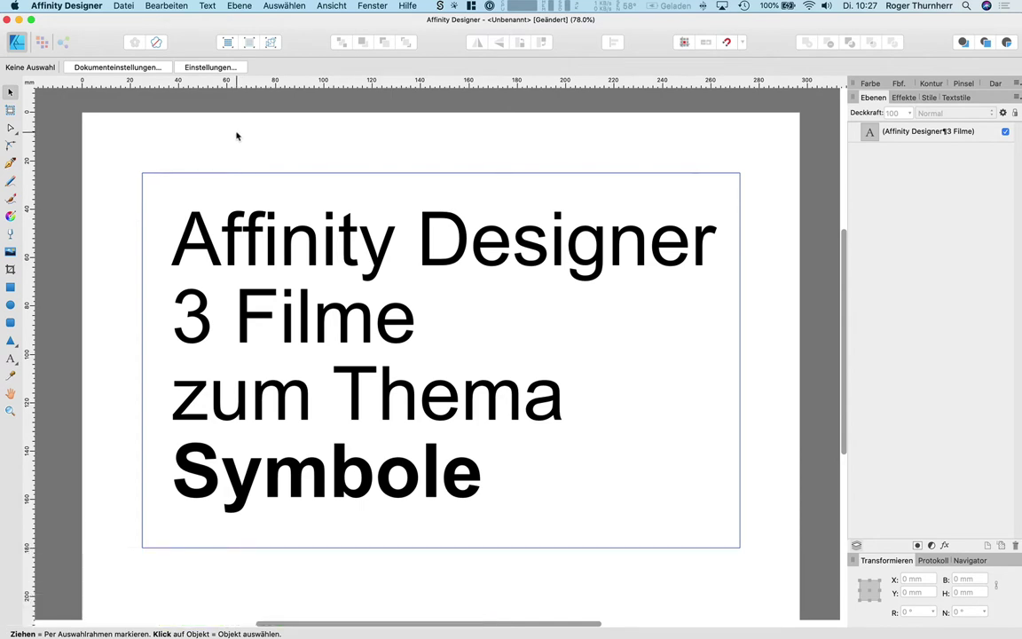
# Step: Delete the 'Affinity Designer 3 Filme zum Thema Symbole' title text block
pyautogui.click(295, 246)
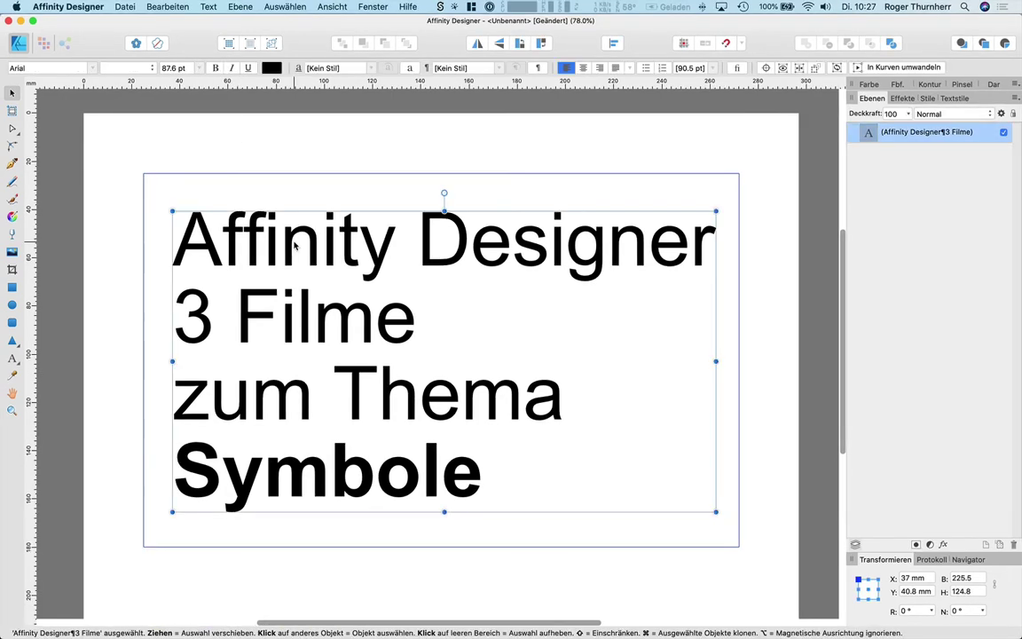
pyautogui.press('Delete')
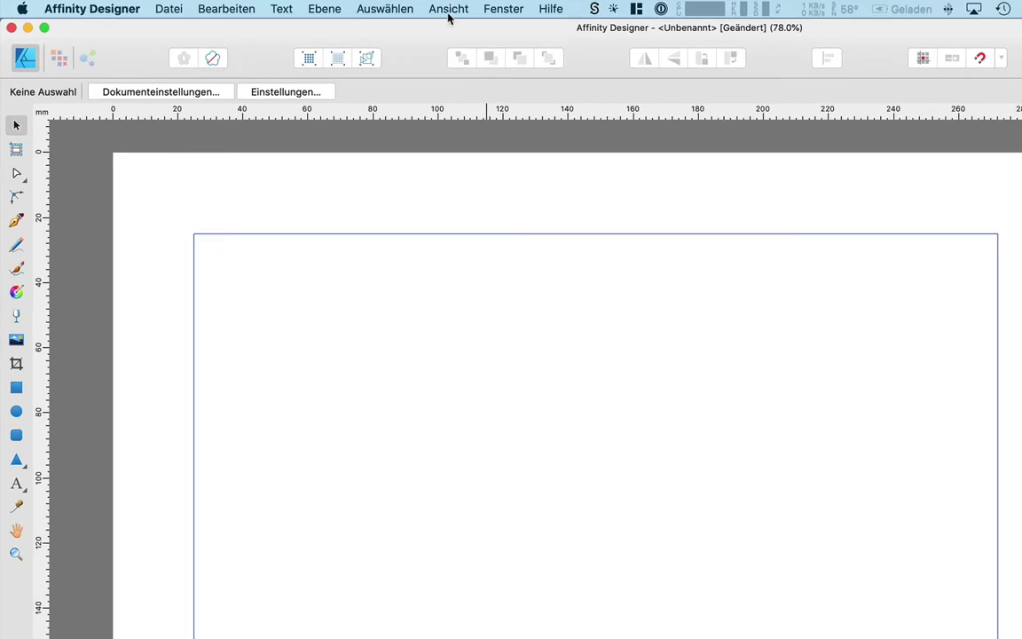
# Step: Show the Symbole panel from Ansicht > Studio and shorten its height
pyautogui.click(449, 9)
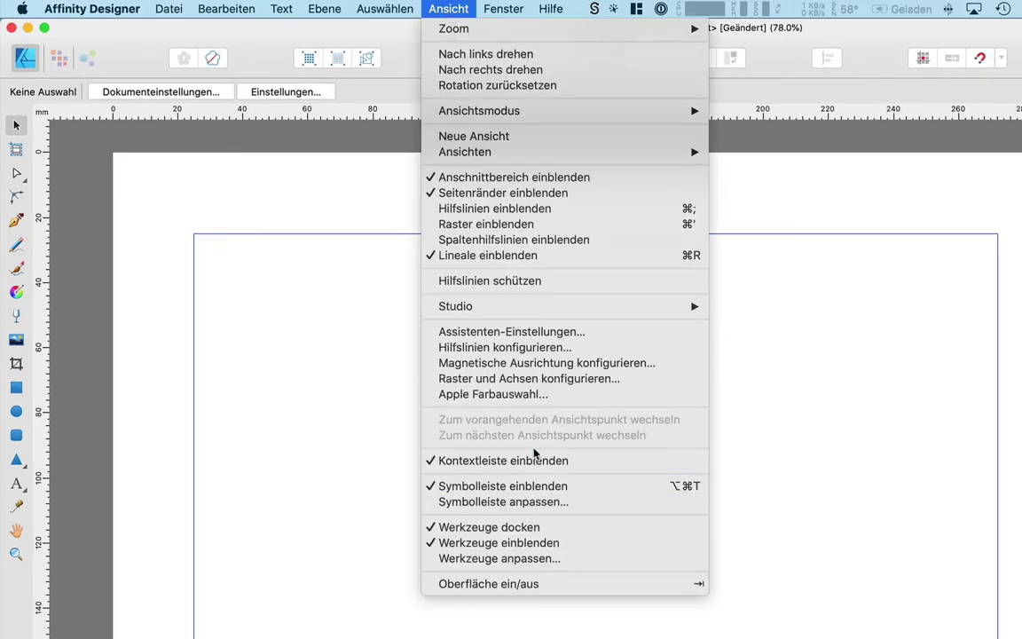
pyautogui.moveTo(455, 306)
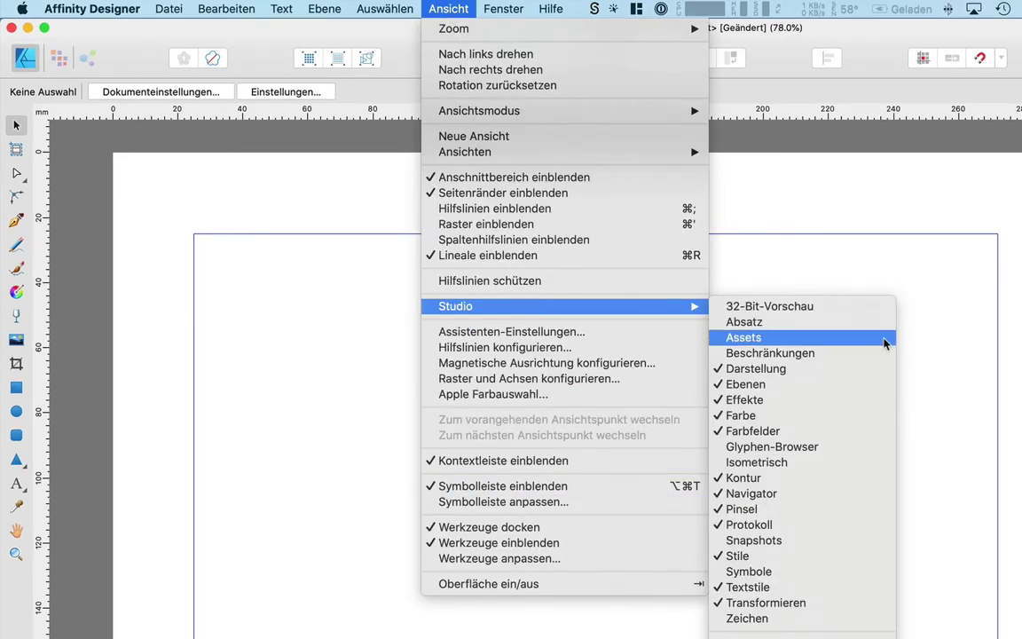
pyautogui.click(867, 576)
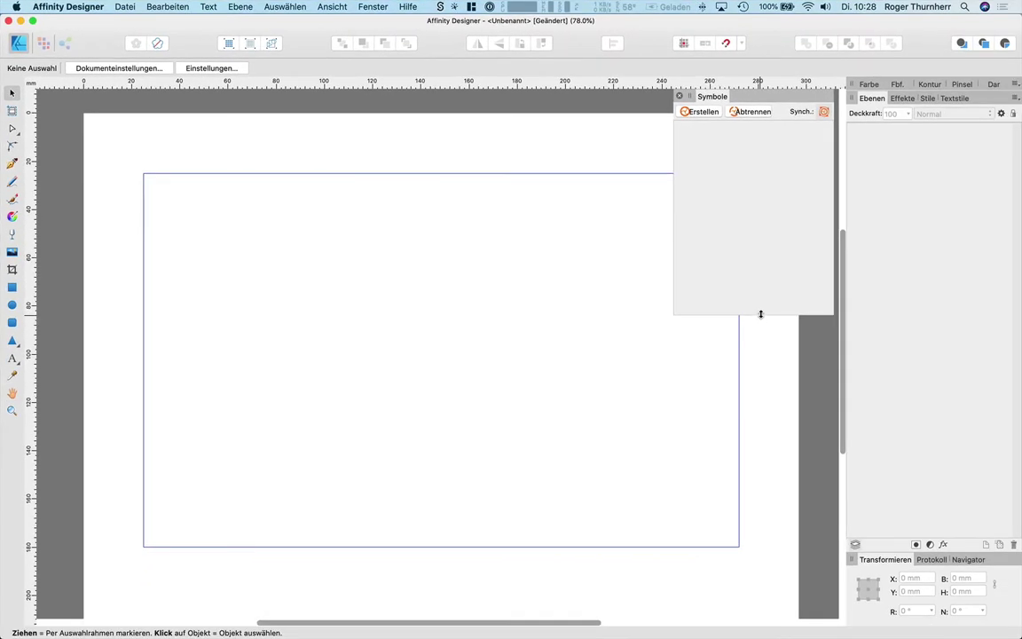
pyautogui.moveTo(761, 313); pyautogui.dragTo(760, 193)
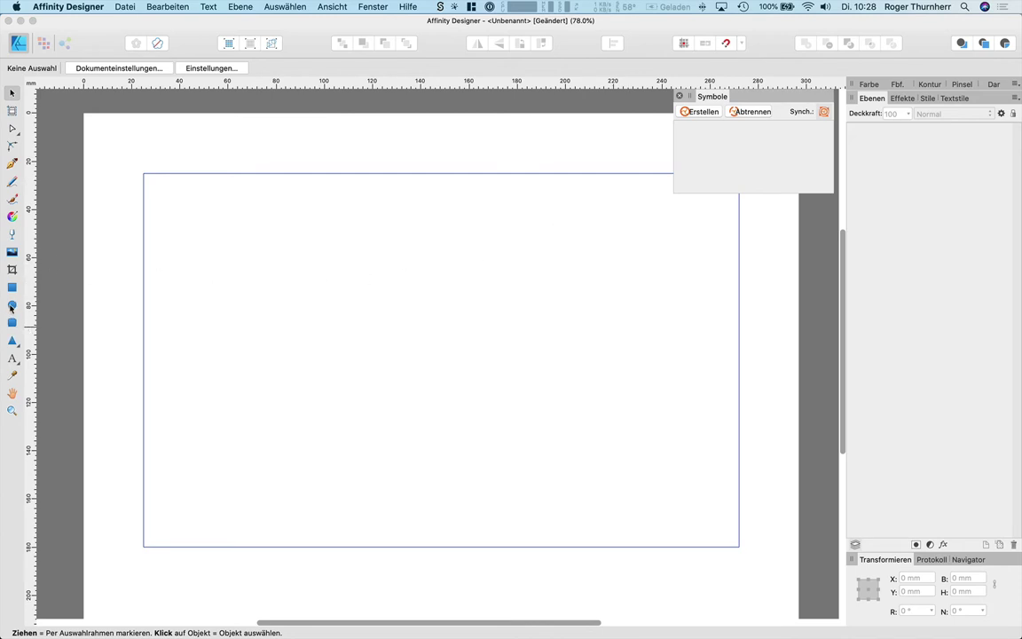
# Step: Draw a large circle near the page's upper left with no fill
pyautogui.click(13, 305)
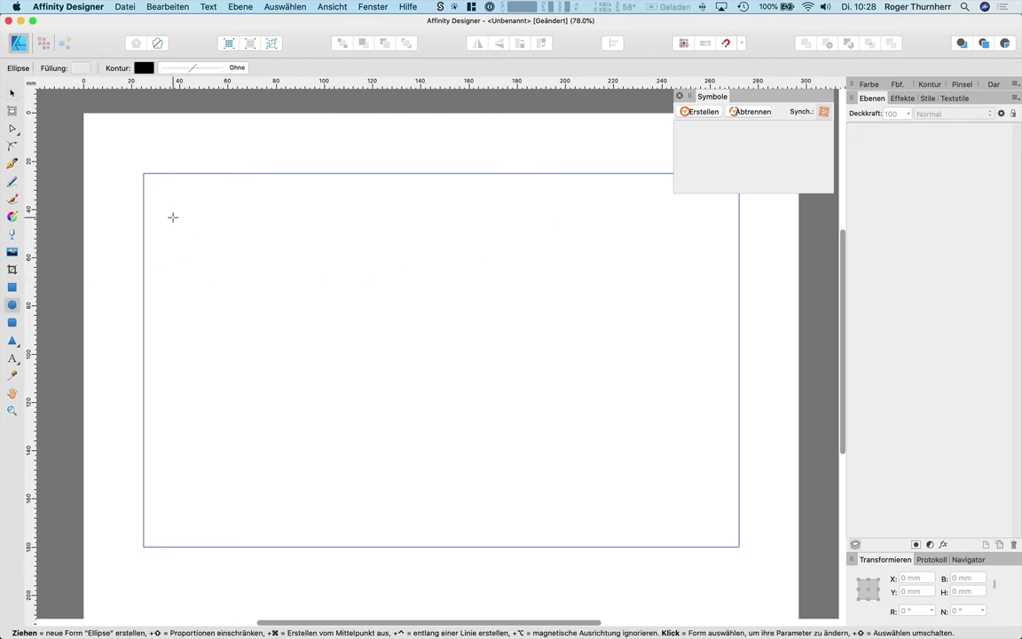
pyautogui.moveTo(173, 217); pyautogui.dragTo(346, 364)
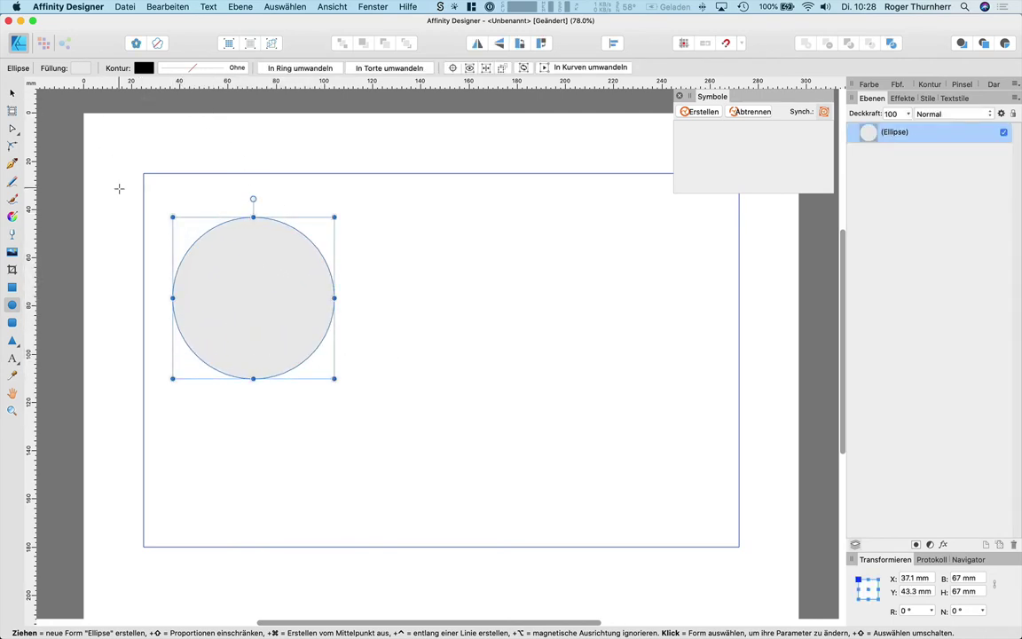
pyautogui.click(80, 68)
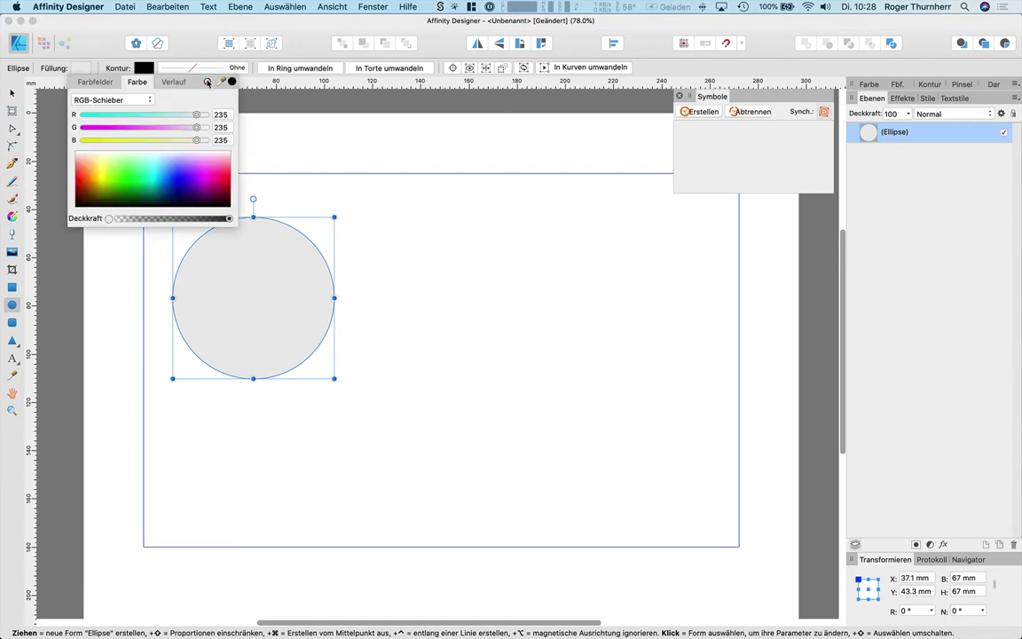
pyautogui.click(208, 83)
# Step: Give the circle a 1.5 pt orange-red outline (RGB 255/95/16)
pyautogui.click(142, 68)
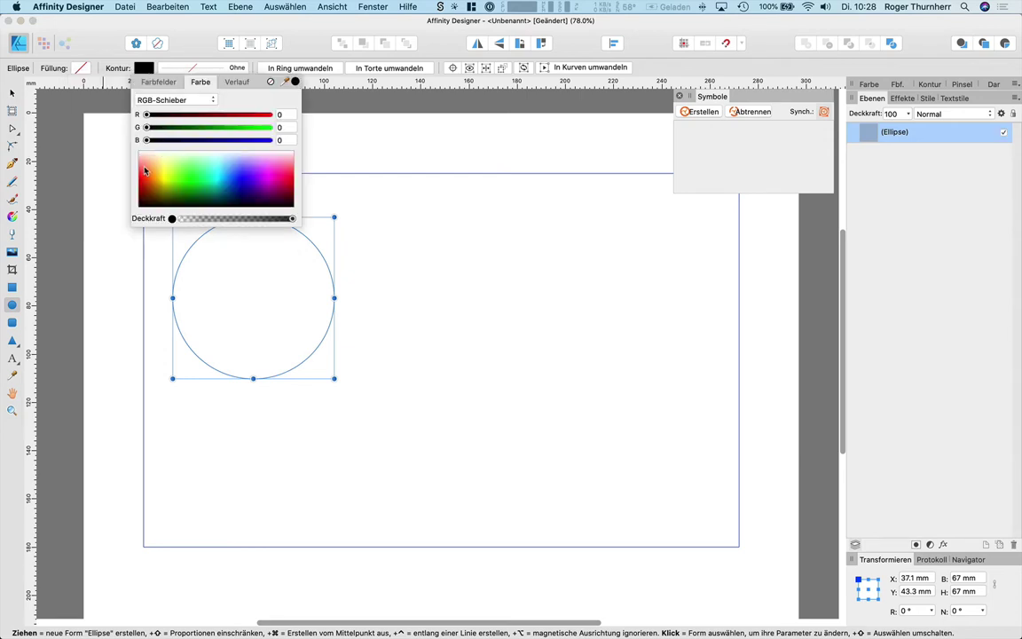
pyautogui.moveTo(147, 171); pyautogui.dragTo(152, 186)
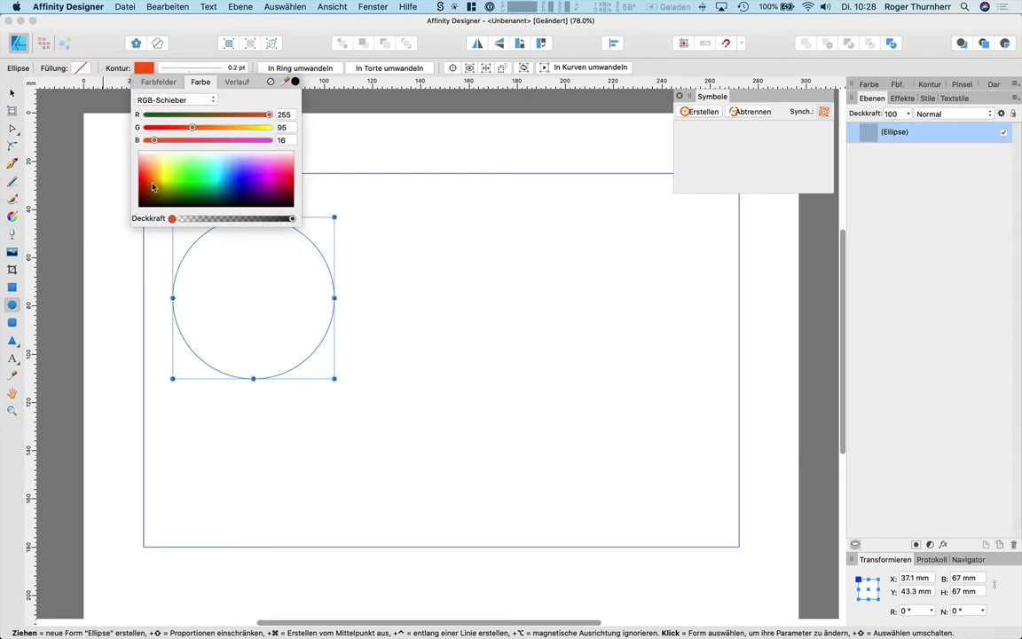
pyautogui.click(207, 69)
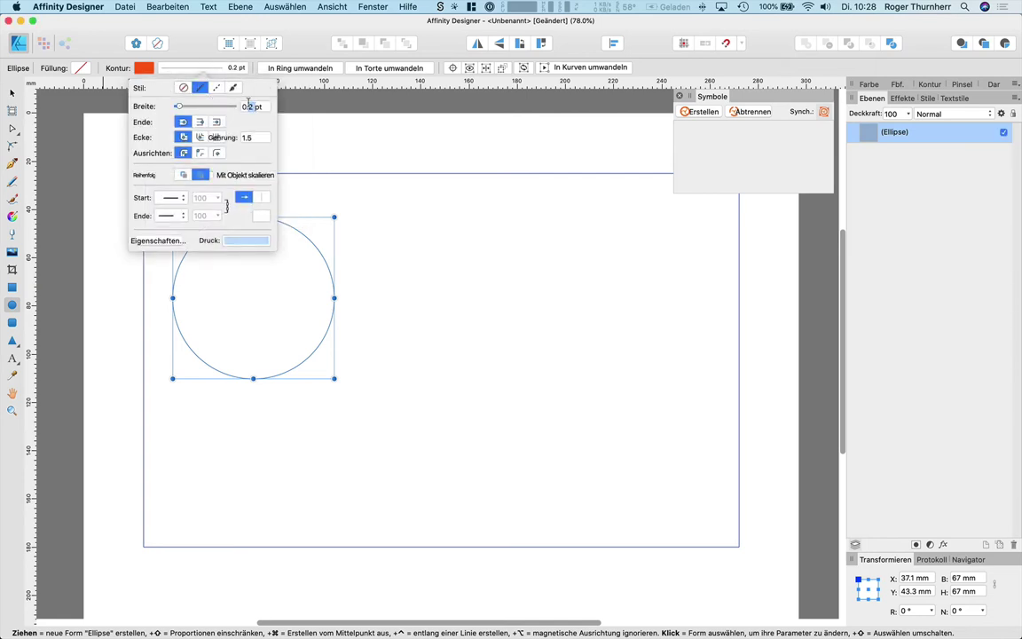
pyautogui.tripleClick(264, 107)
pyautogui.write('1.5')
pyautogui.press('Tab')
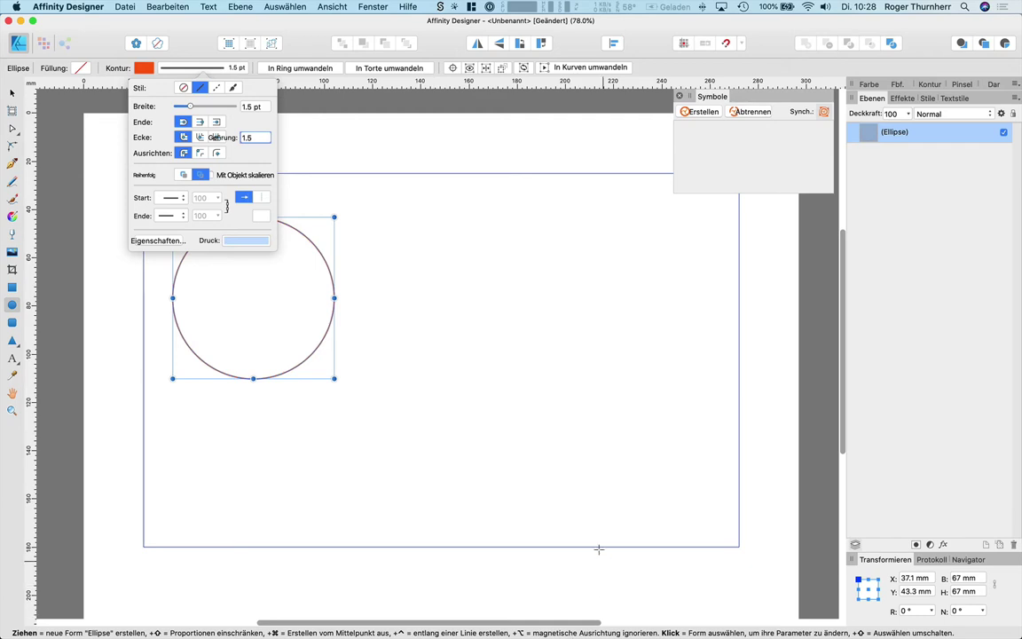
pyautogui.click(362, 424)
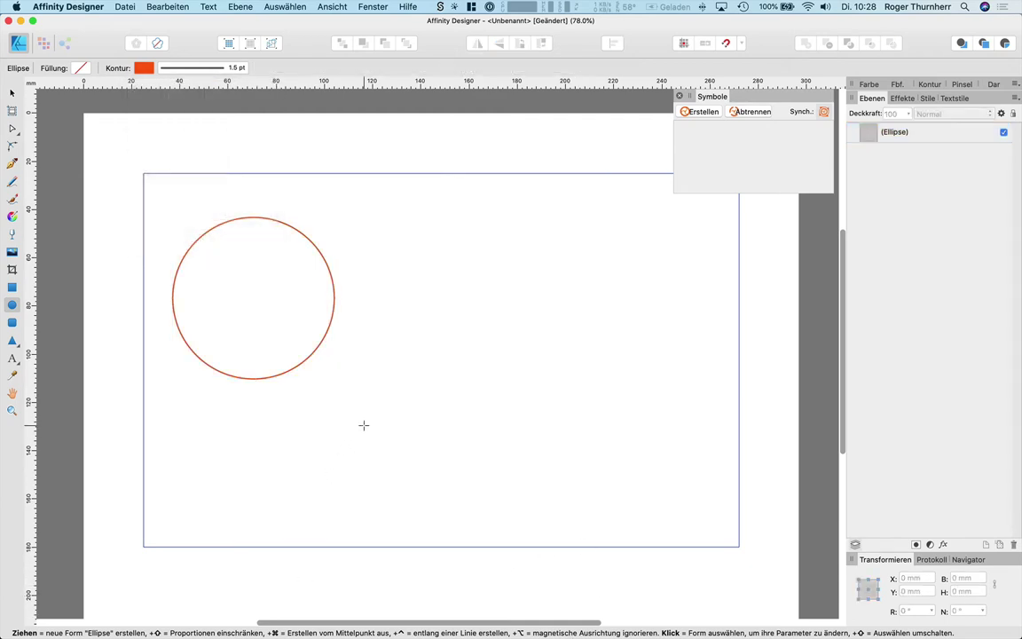
pyautogui.click(11, 411)
# Step: Zoom in and draw one 12.4 mm eye circle inside the face
pyautogui.click(253, 301)
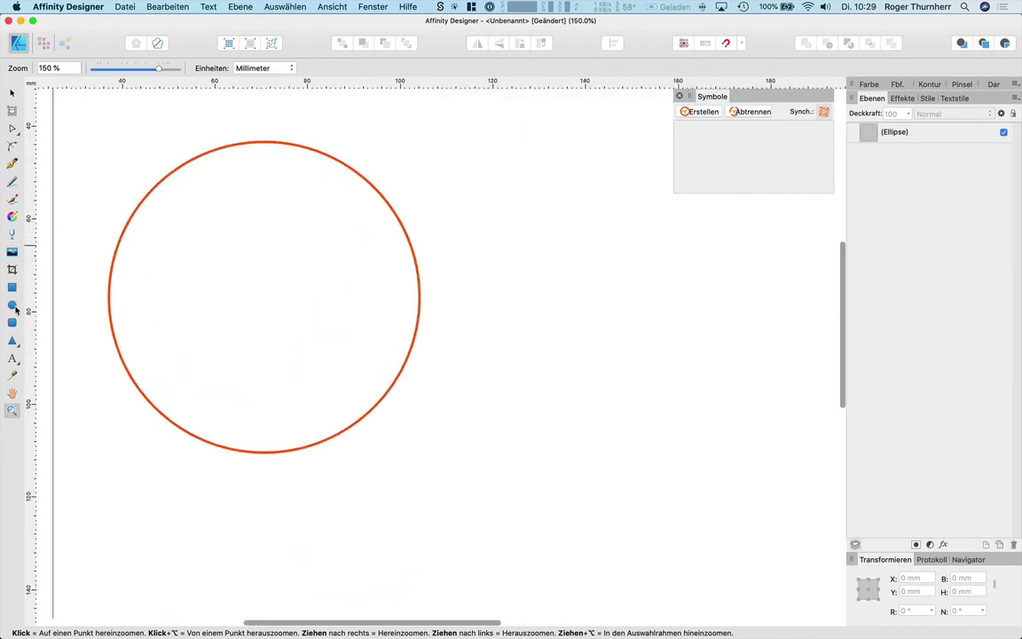
pyautogui.click(12, 305)
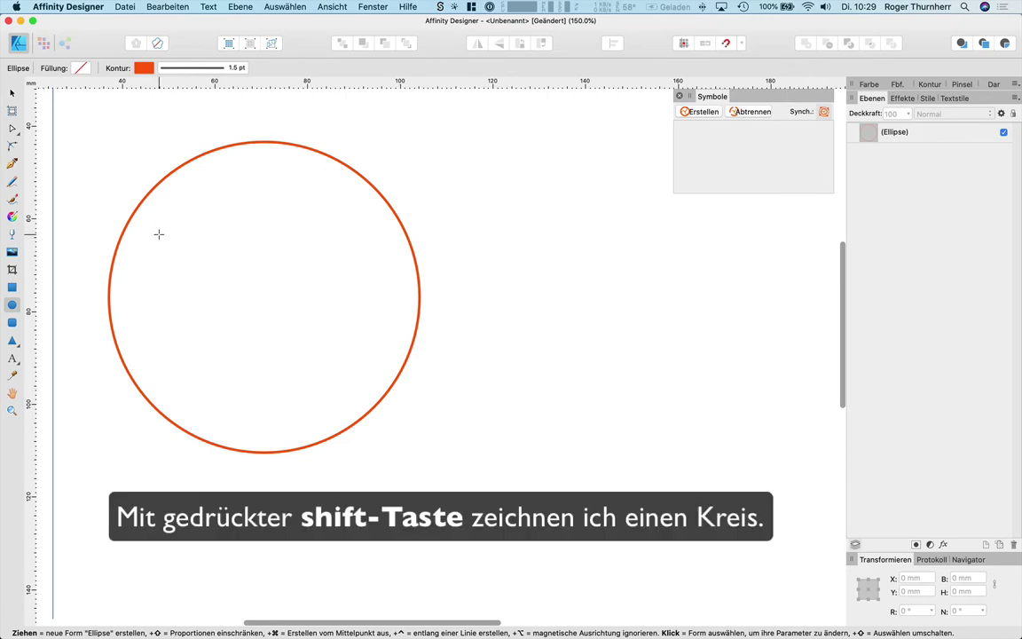
pyautogui.moveTo(159, 235); pyautogui.dragTo(207, 286)
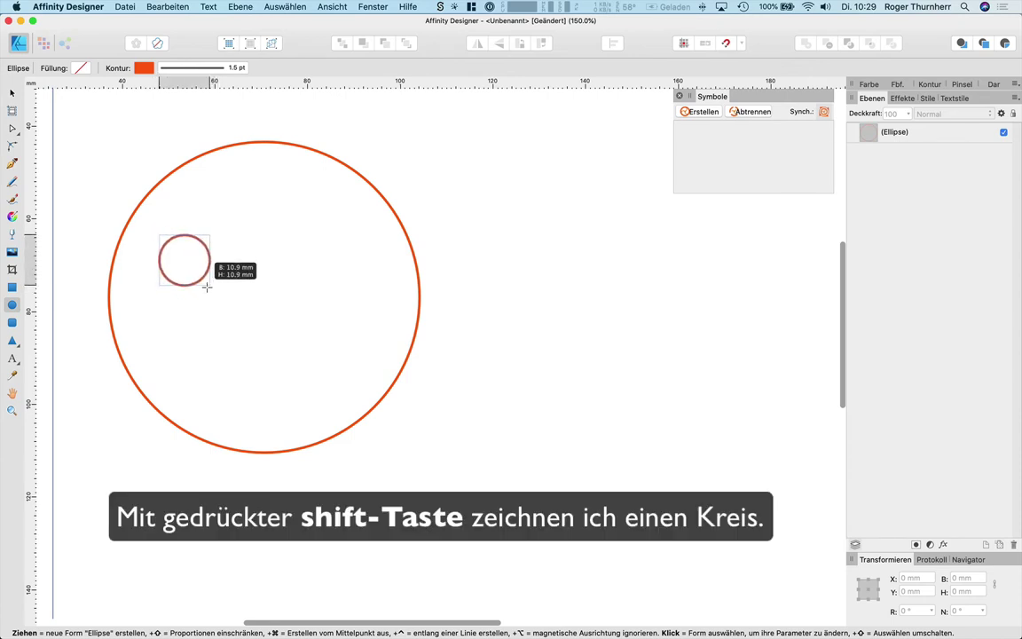
pyautogui.moveTo(207, 286); pyautogui.dragTo(218, 293)
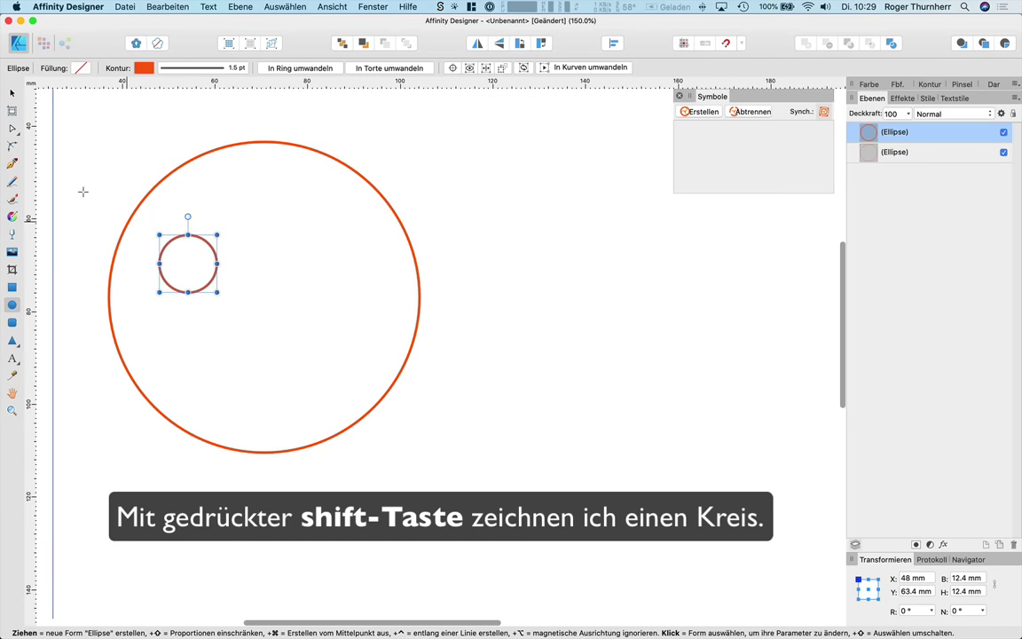
# Step: Copy the eye straight across to the right and group both eyes
pyautogui.click(12, 93)
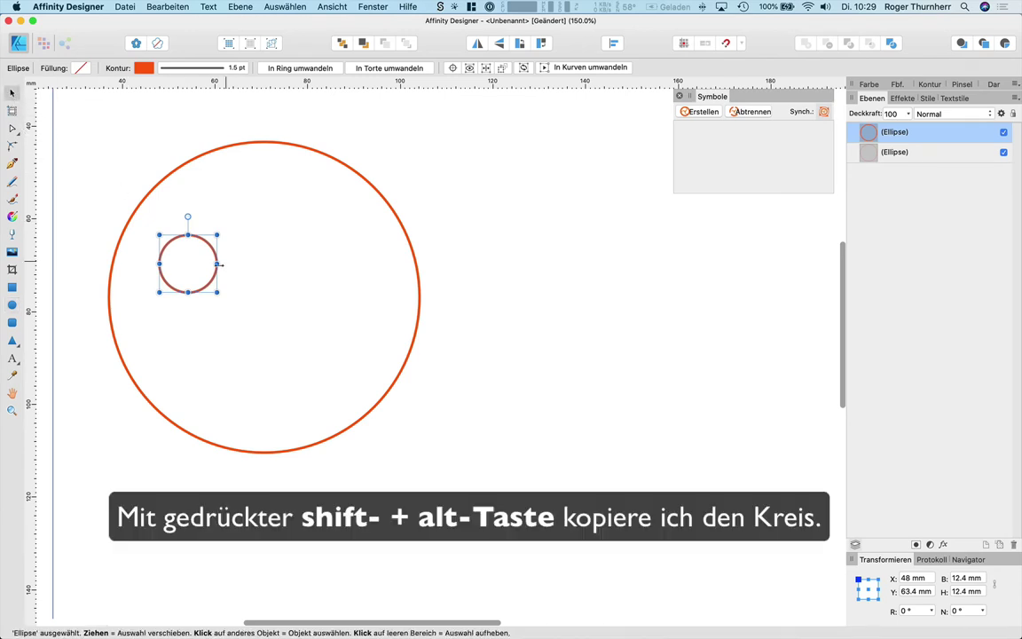
pyautogui.moveTo(214, 280); pyautogui.dragTo(339, 281)
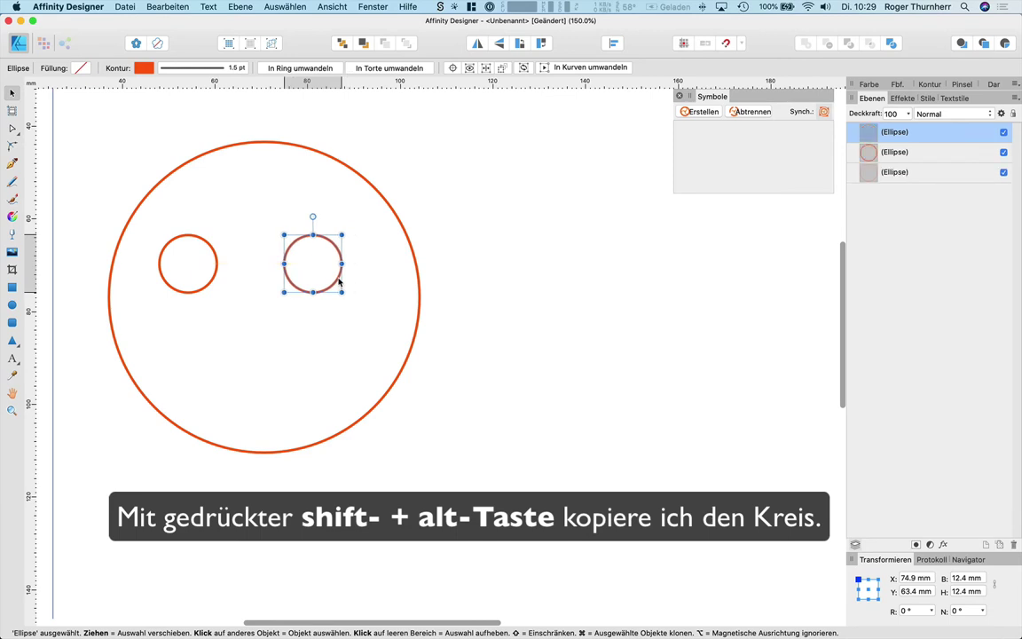
pyautogui.keyDown('shift'); pyautogui.click(211, 284); pyautogui.keyUp('shift')
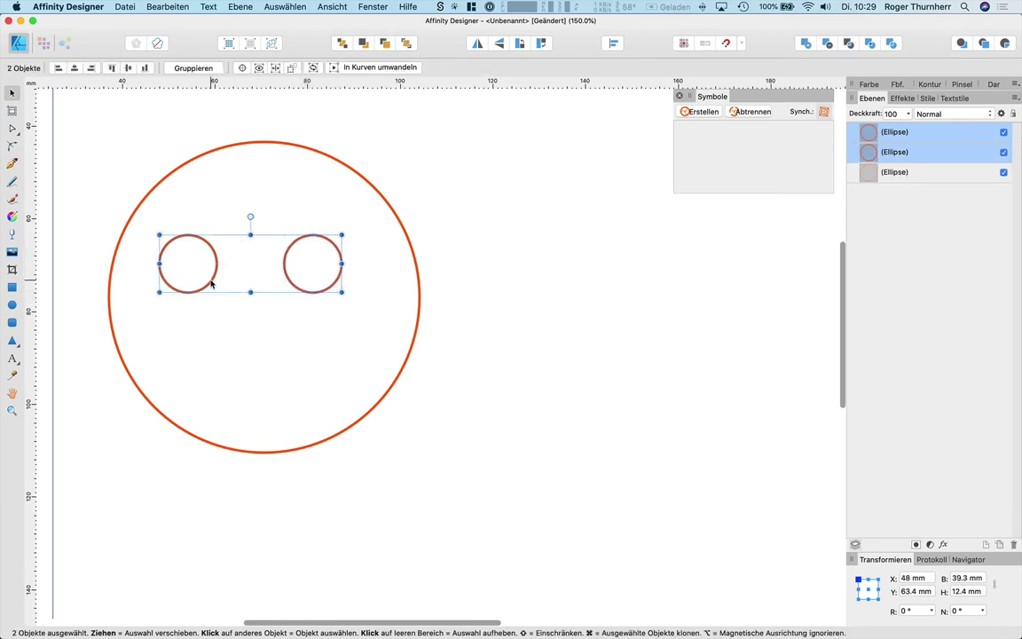
pyautogui.press('super+g')
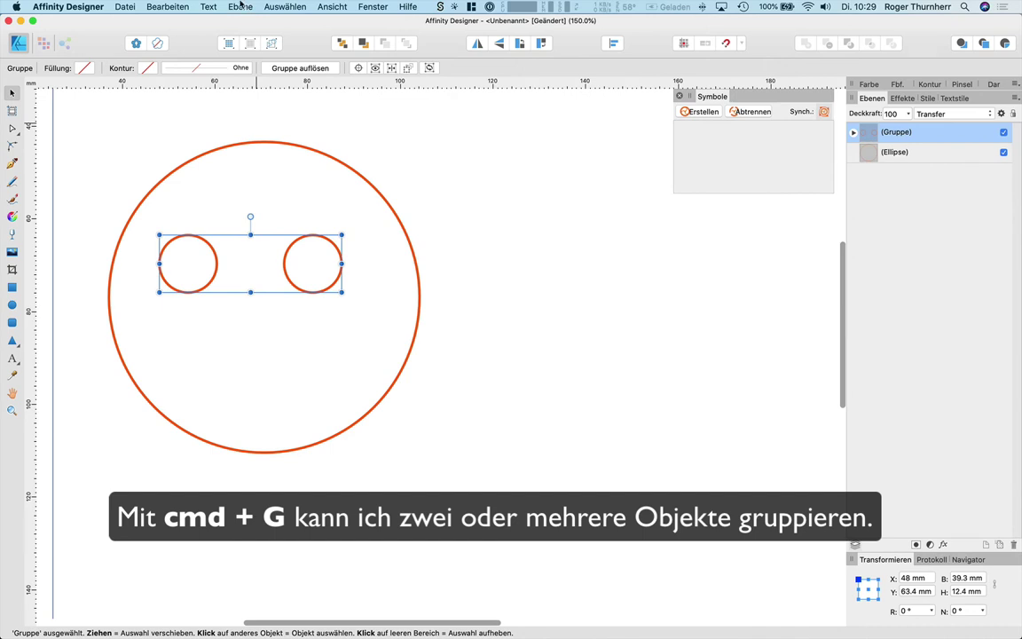
pyautogui.click(241, 6)
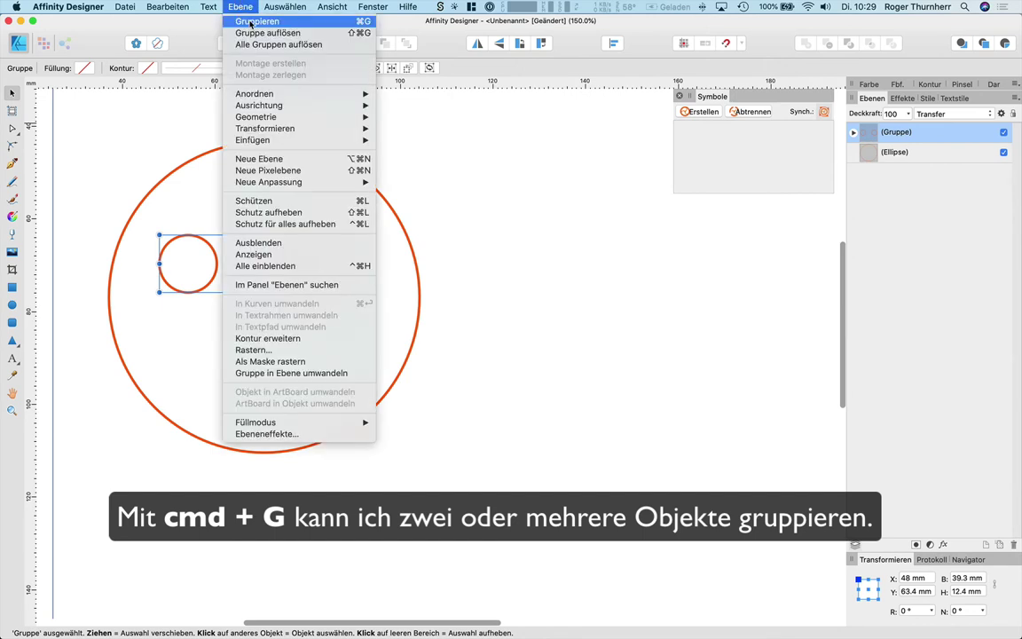
pyautogui.click(510, 161)
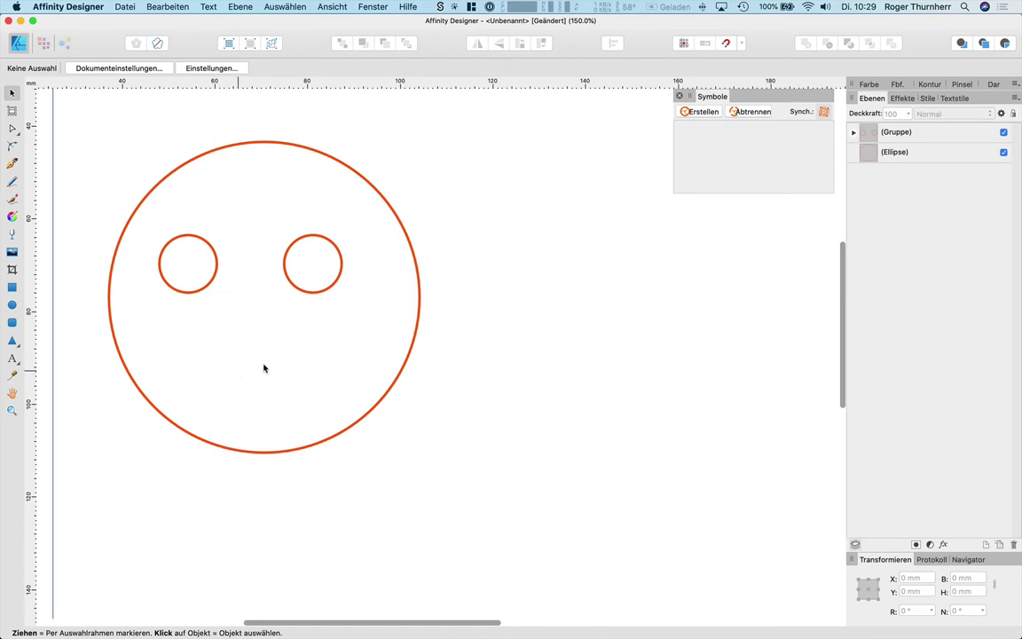
# Step: Draw a curved, hooked nose line between the eyes with the Pen tool
pyautogui.click(12, 163)
pyautogui.click(252, 253)
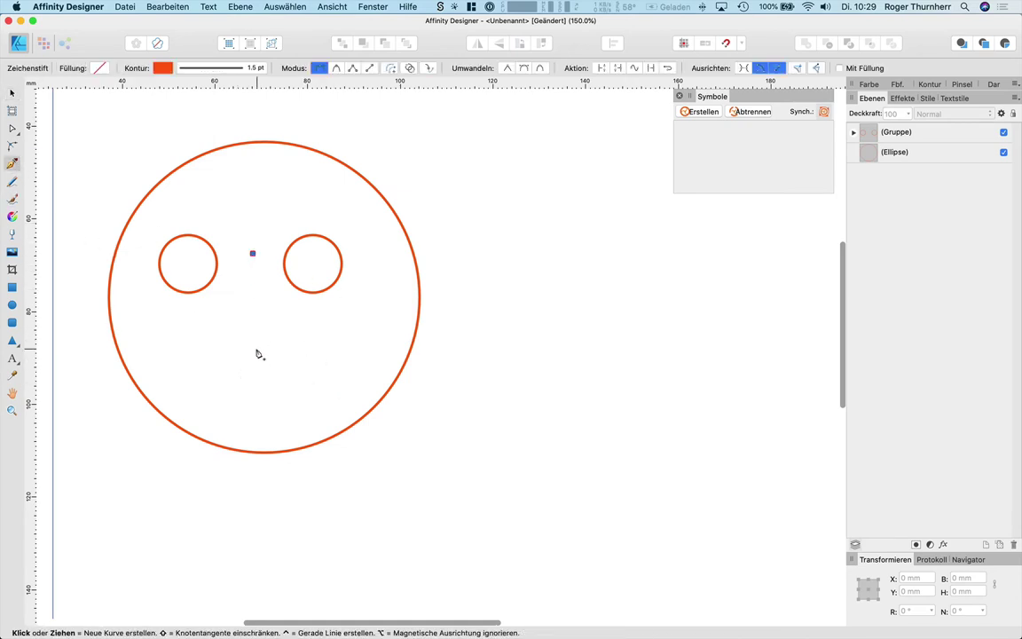
pyautogui.moveTo(245, 328); pyautogui.dragTo(265, 348)
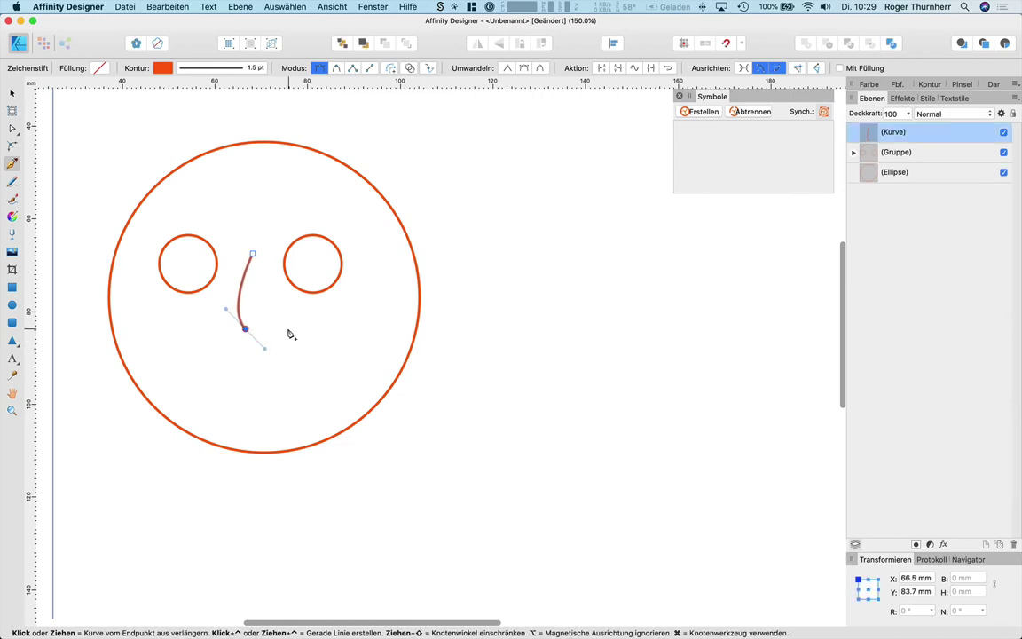
pyautogui.click(288, 329)
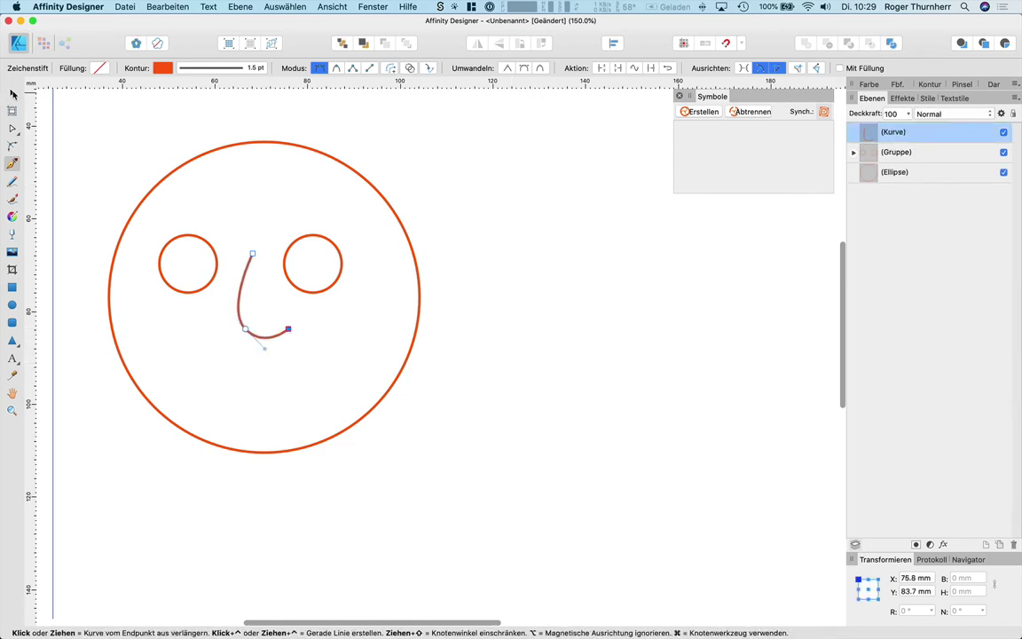
pyautogui.click(11, 92)
pyautogui.click(105, 136)
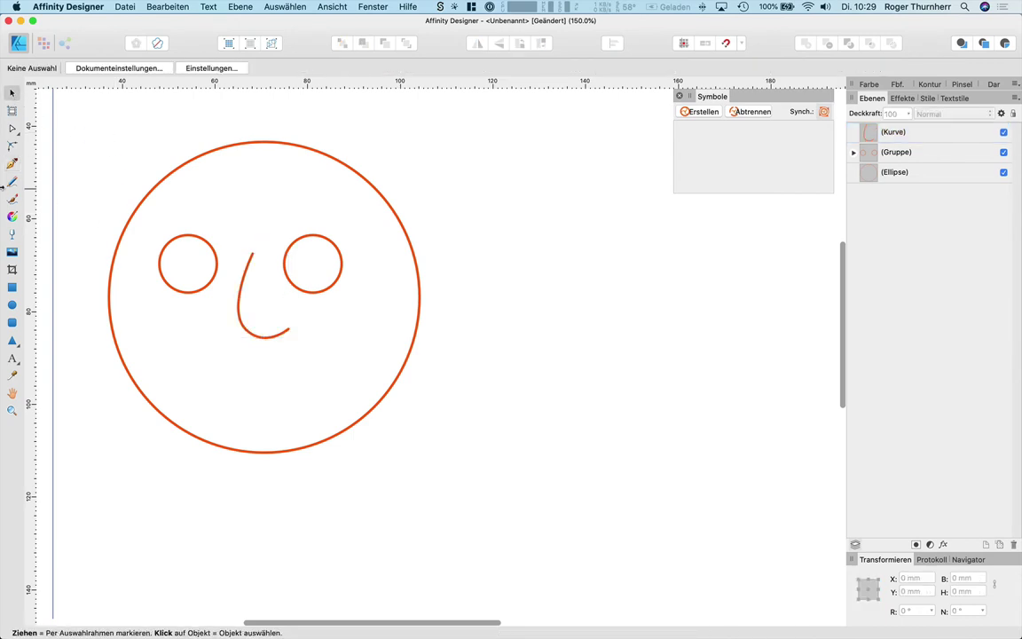
# Step: Draw a wide smiling mouth curve across the lower face
pyautogui.click(11, 164)
pyautogui.click(151, 330)
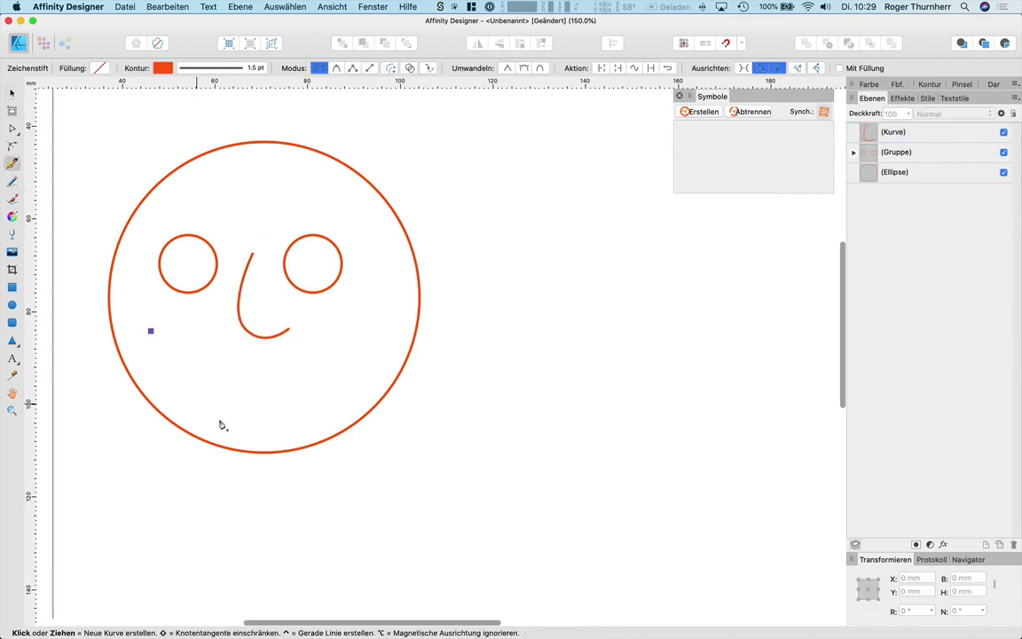
pyautogui.moveTo(256, 414); pyautogui.dragTo(308, 419)
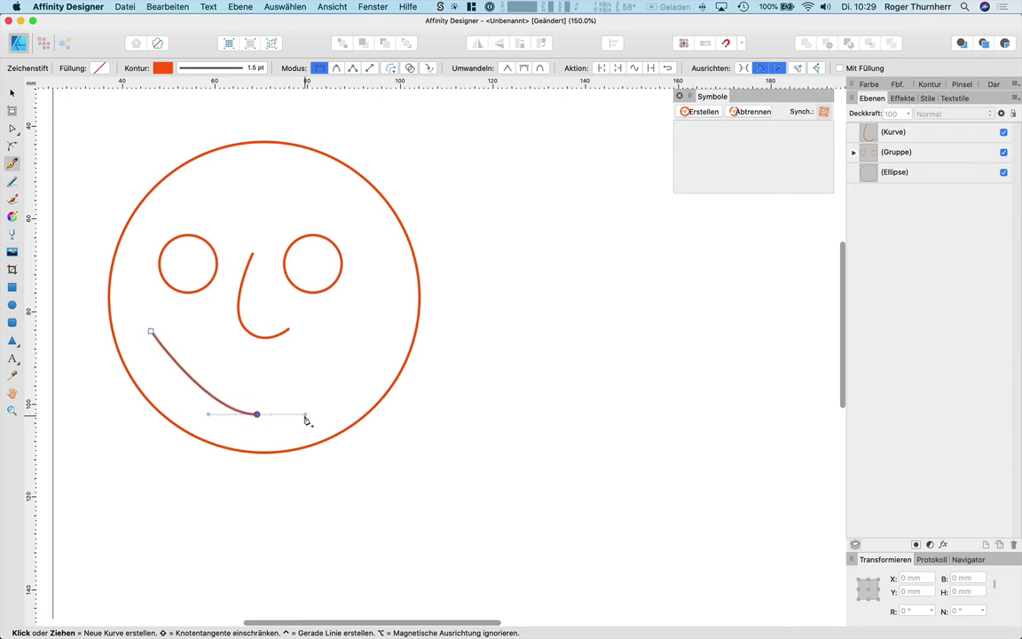
pyautogui.moveTo(354, 342); pyautogui.dragTo(342, 332)
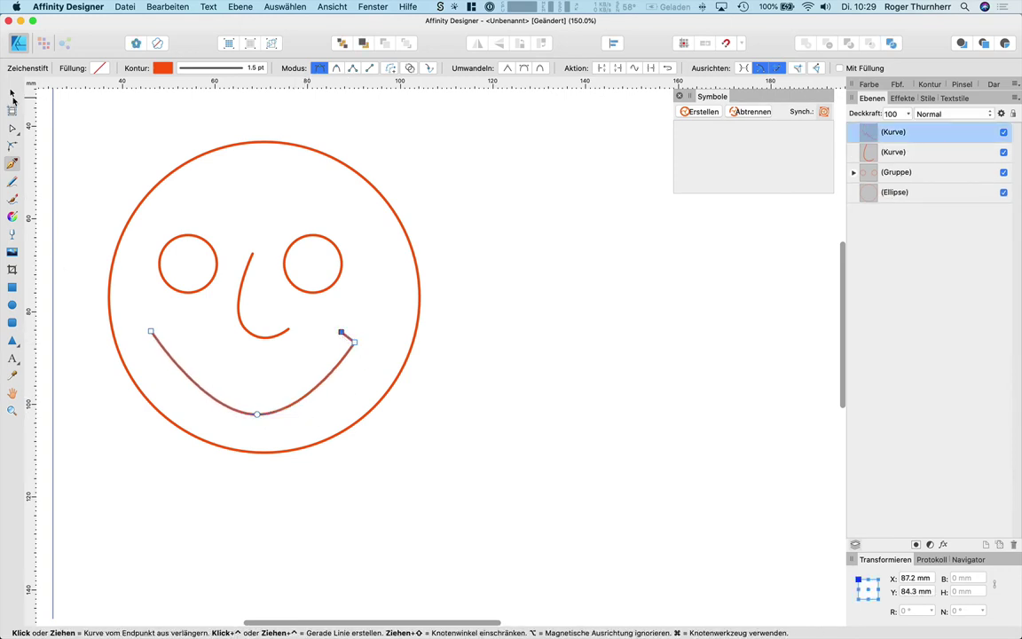
pyautogui.click(12, 92)
pyautogui.click(671, 277)
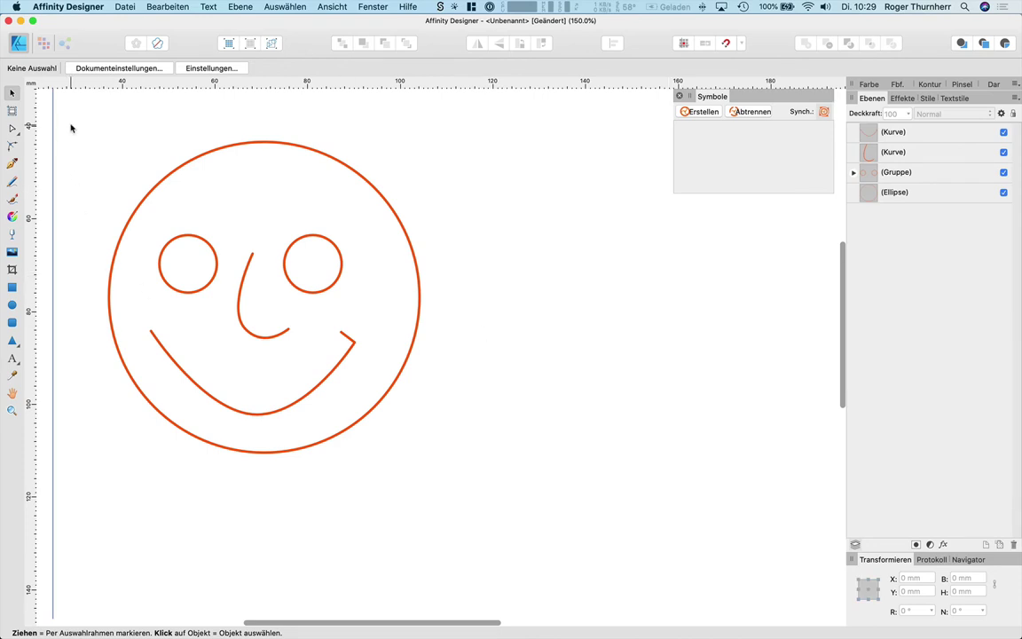
pyautogui.moveTo(71, 125)
pyautogui.mouseDown()
pyautogui.moveTo(291, 410)
pyautogui.moveTo(505, 477)
pyautogui.mouseUp()
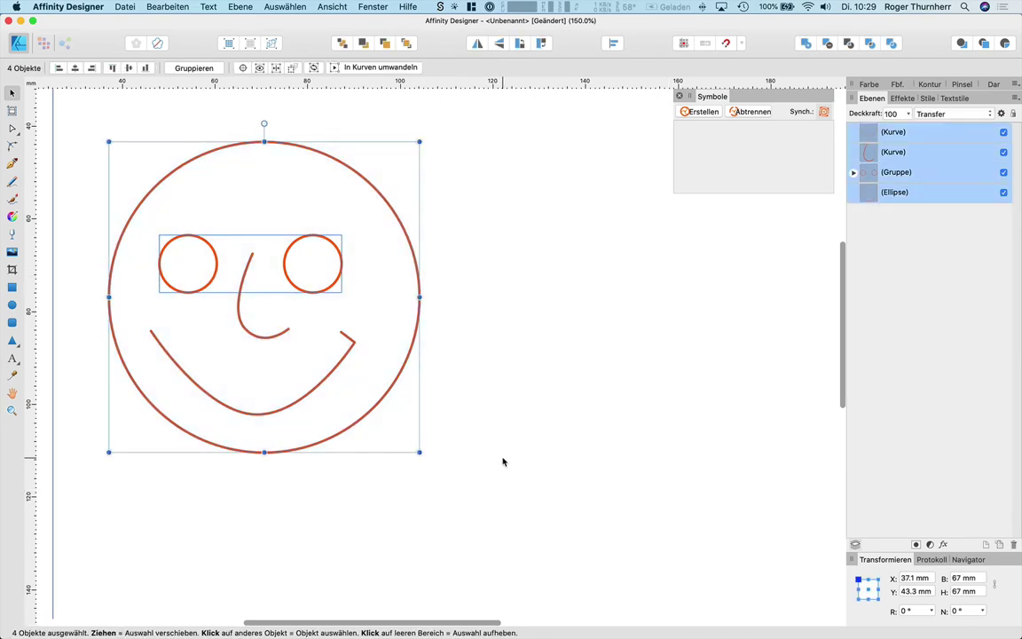
# Step: Align the eyes, nose and mouth to horizontal centre, then zoom to fit the page
pyautogui.click(613, 44)
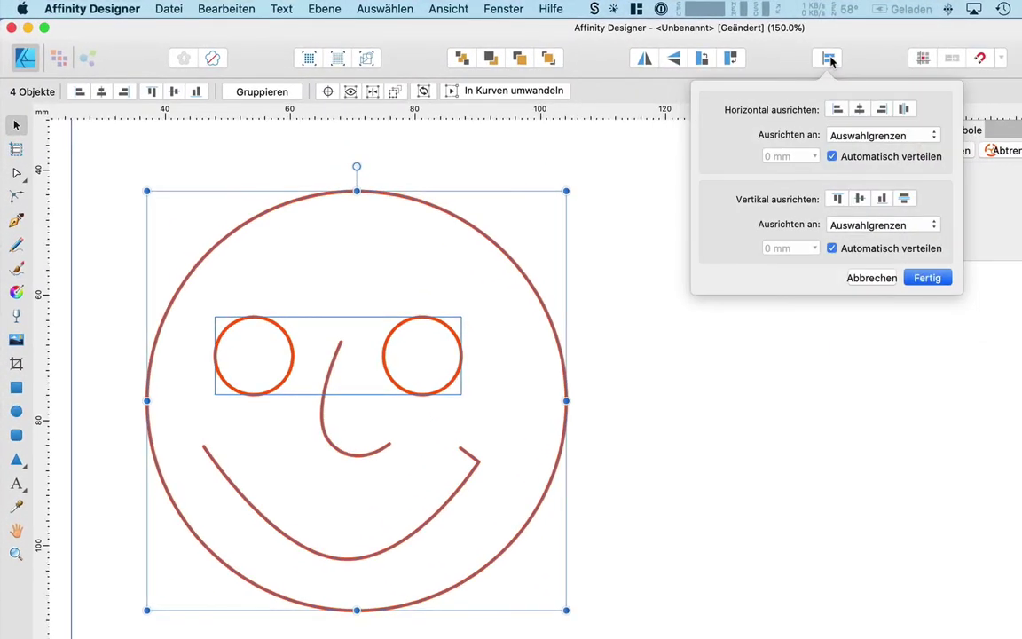
pyautogui.click(859, 110)
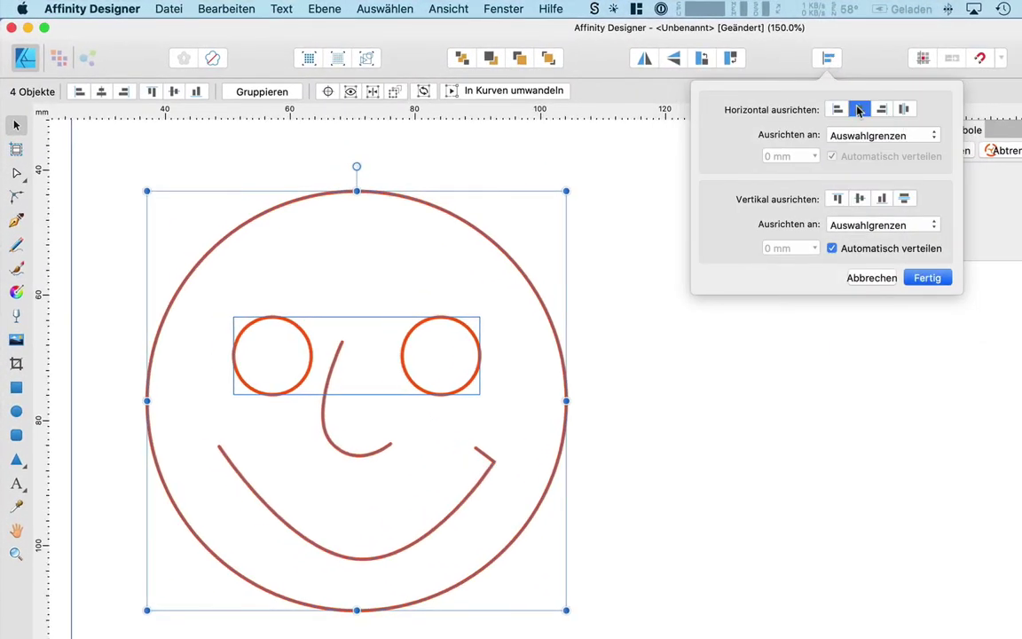
pyautogui.click(625, 540)
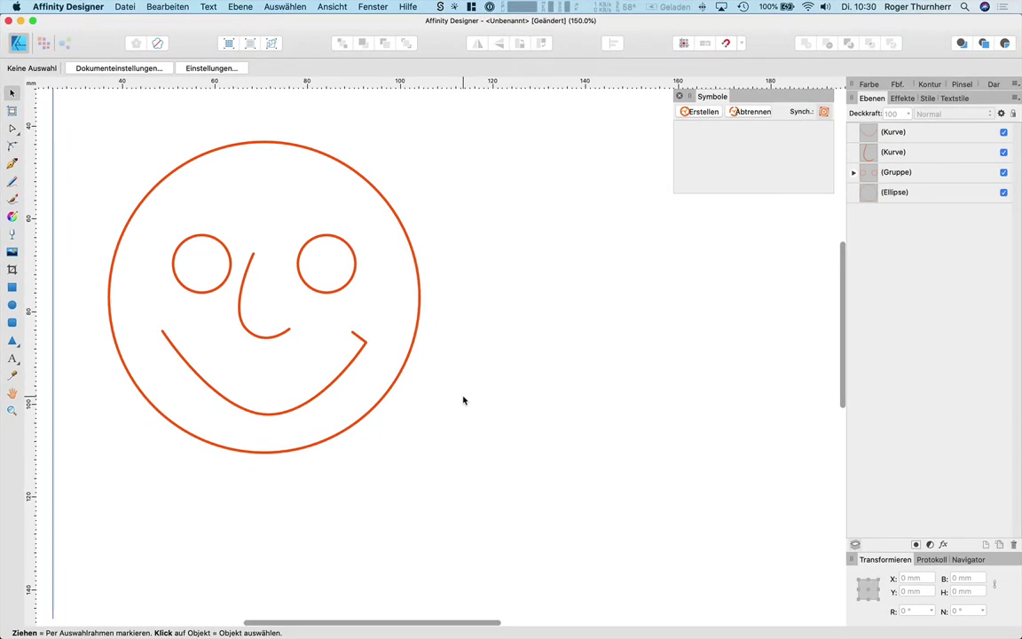
pyautogui.press('super+0')
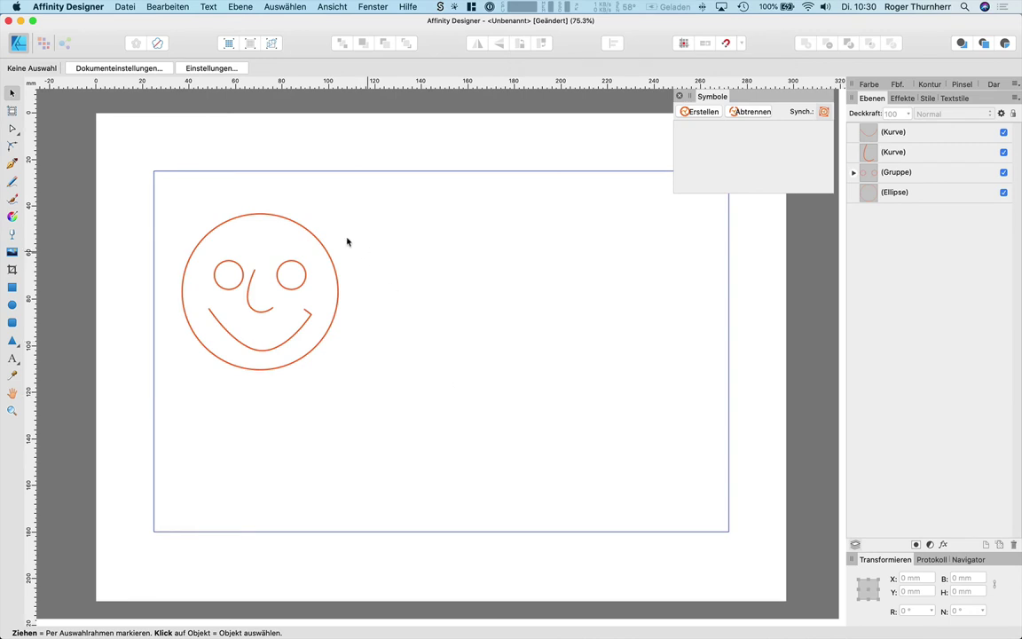
# Step: Group all four face parts and save them as one smiley symbol
pyautogui.moveTo(183, 200)
pyautogui.mouseDown()
pyautogui.moveTo(213, 368)
pyautogui.moveTo(376, 424)
pyautogui.mouseUp()
pyautogui.moveTo(155, 167)
pyautogui.mouseDown()
pyautogui.moveTo(264, 350)
pyautogui.moveTo(400, 408)
pyautogui.mouseUp()
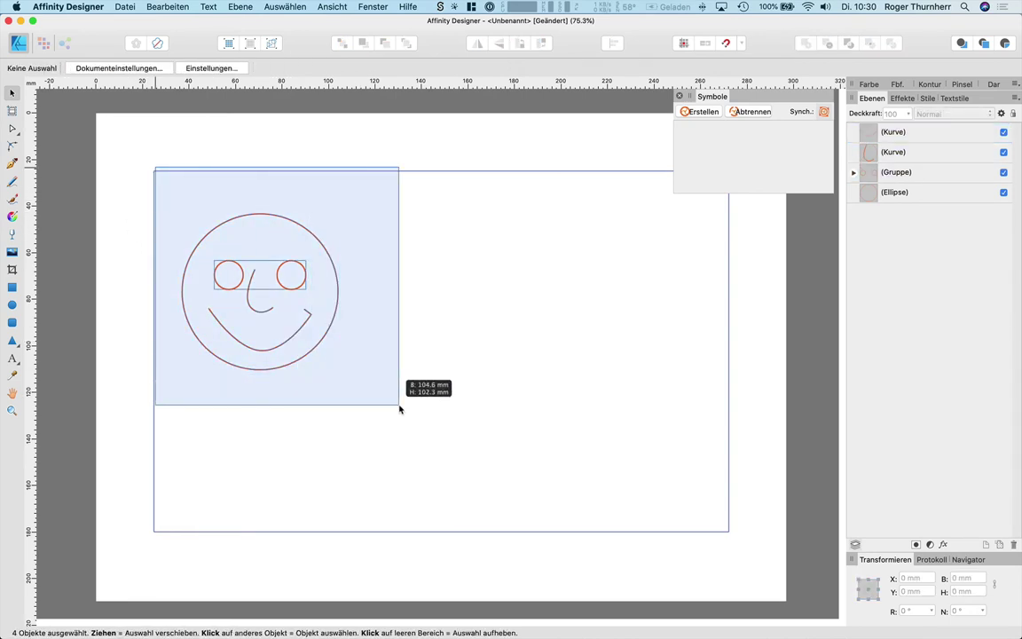
pyautogui.click(703, 113)
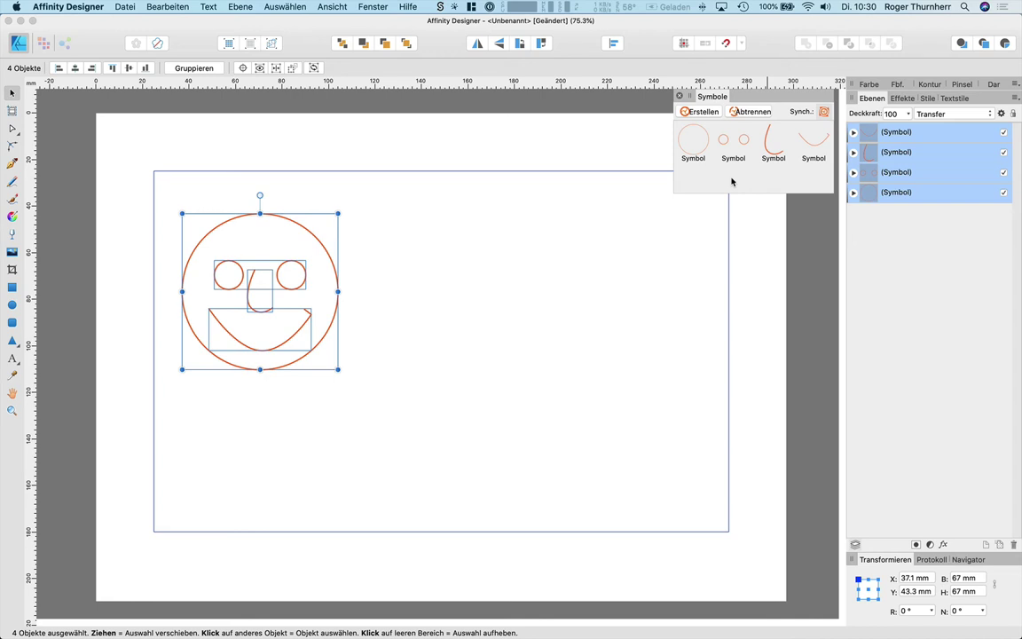
pyautogui.press('super+z')
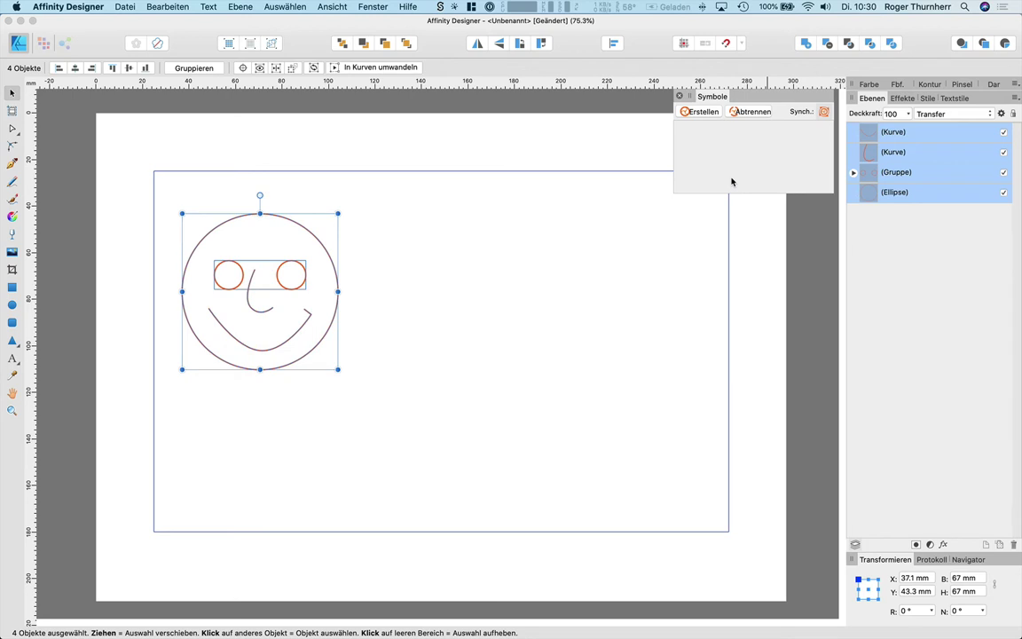
pyautogui.press('super+g')
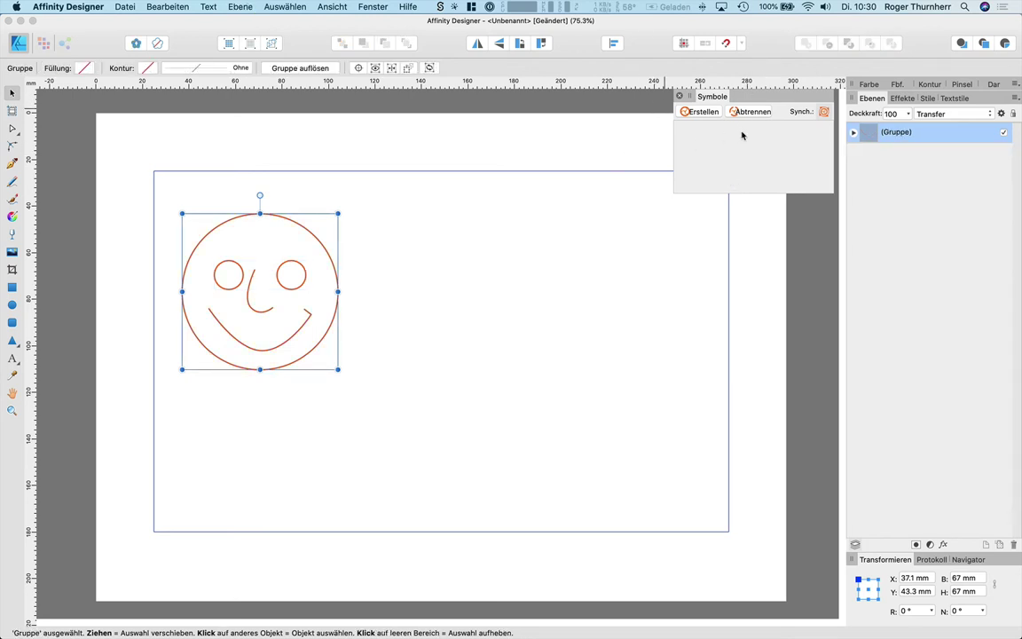
pyautogui.click(703, 112)
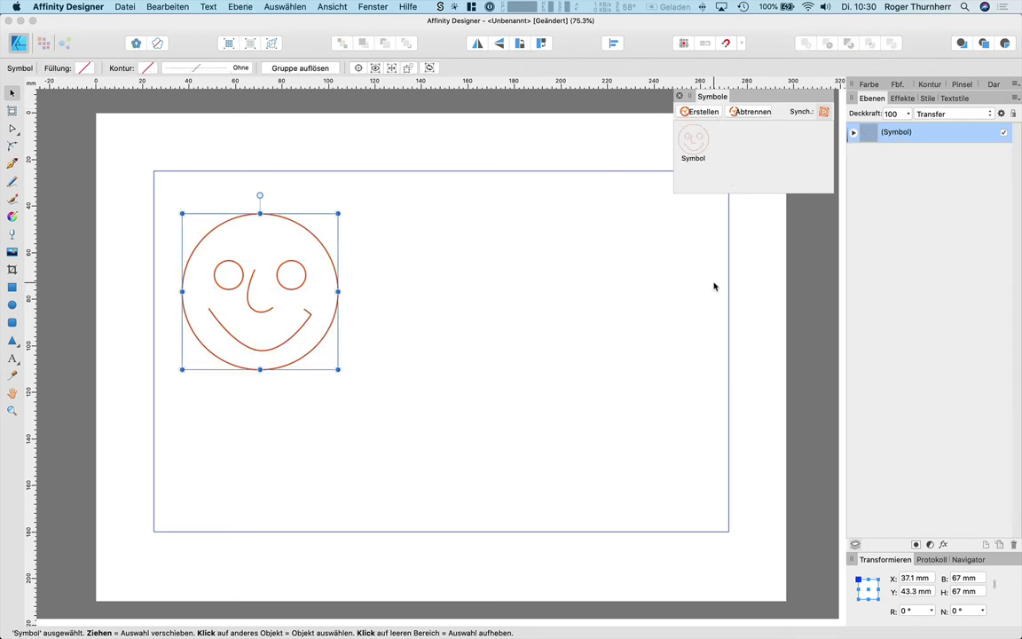
# Step: Place a second smiley beside the first, then duplicate both into a lower row
pyautogui.moveTo(684, 165); pyautogui.dragTo(486, 303)
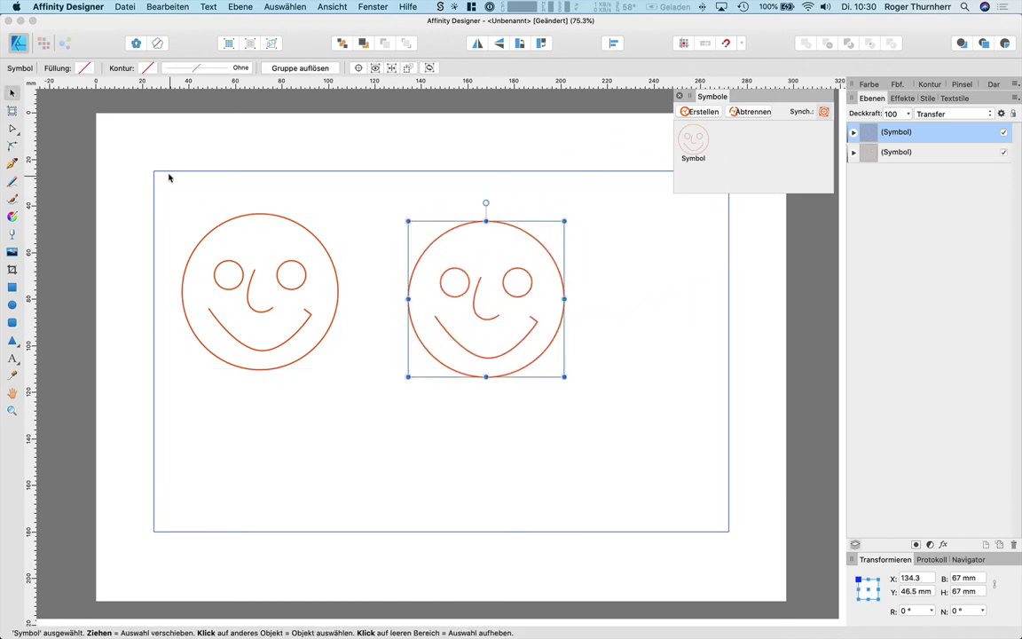
pyautogui.moveTo(158, 176); pyautogui.dragTo(588, 433)
pyautogui.moveTo(551, 353)
pyautogui.mouseDown()
pyautogui.moveTo(556, 298)
pyautogui.moveTo(556, 496)
pyautogui.mouseUp()
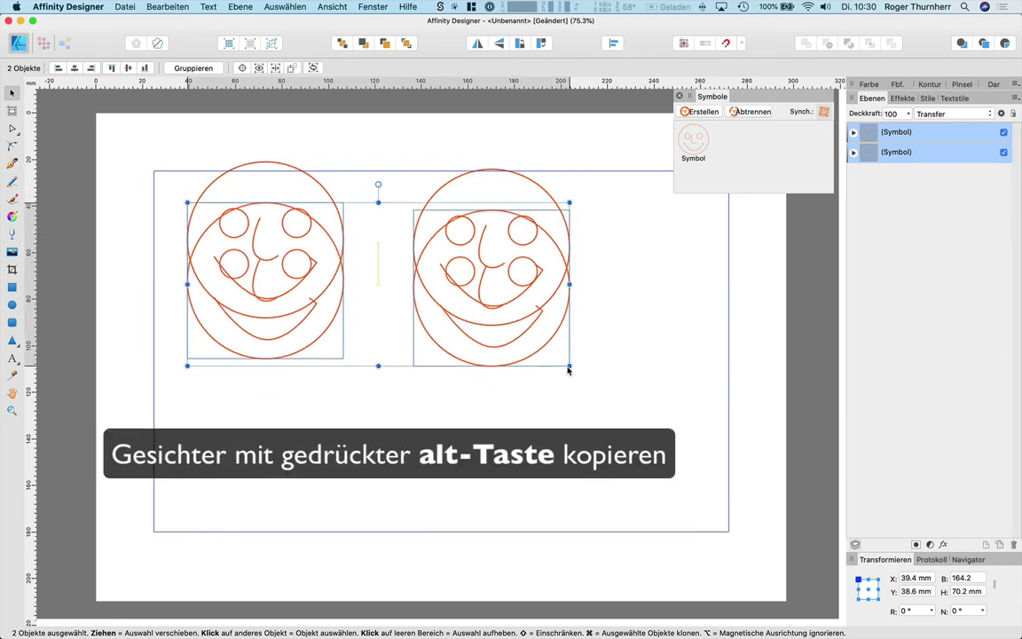
pyautogui.click(661, 396)
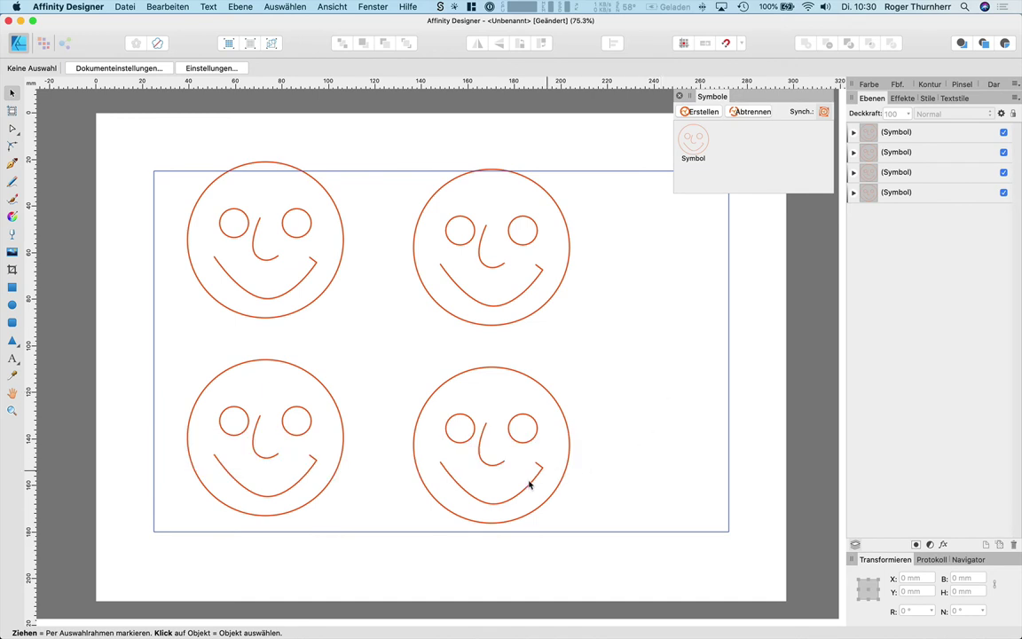
pyautogui.click(487, 463)
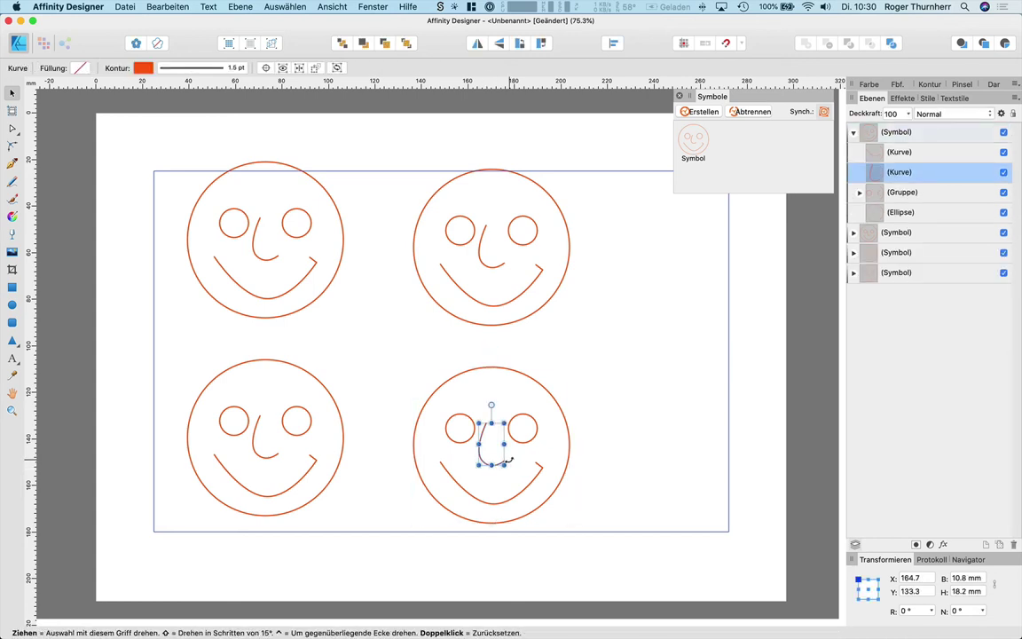
pyautogui.moveTo(490, 464)
pyautogui.mouseDown()
pyautogui.moveTo(511, 493)
pyautogui.moveTo(520, 480)
pyautogui.moveTo(505, 457)
pyautogui.mouseUp()
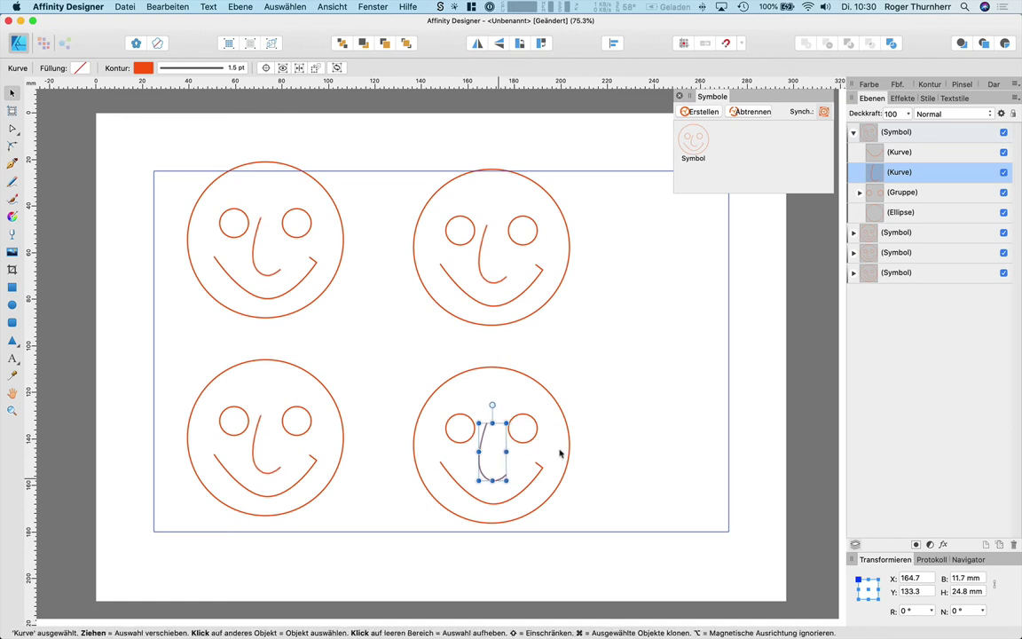
pyautogui.click(604, 413)
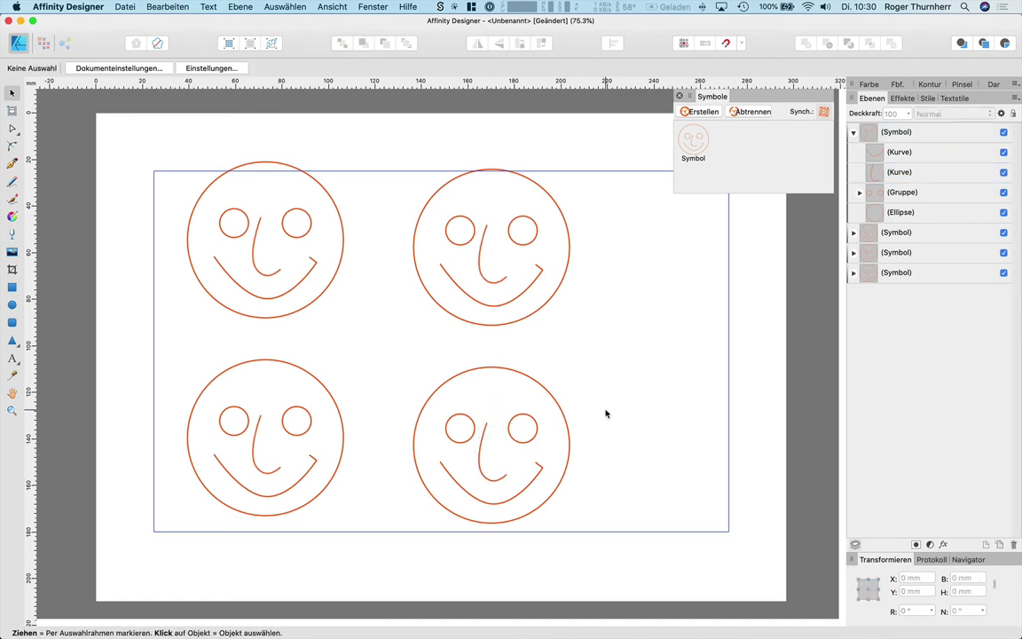
pyautogui.hotkey('ctrl', 'z')
pyautogui.hotkey('ctrl', 'z')
pyautogui.hotkey('ctrl', 'z')
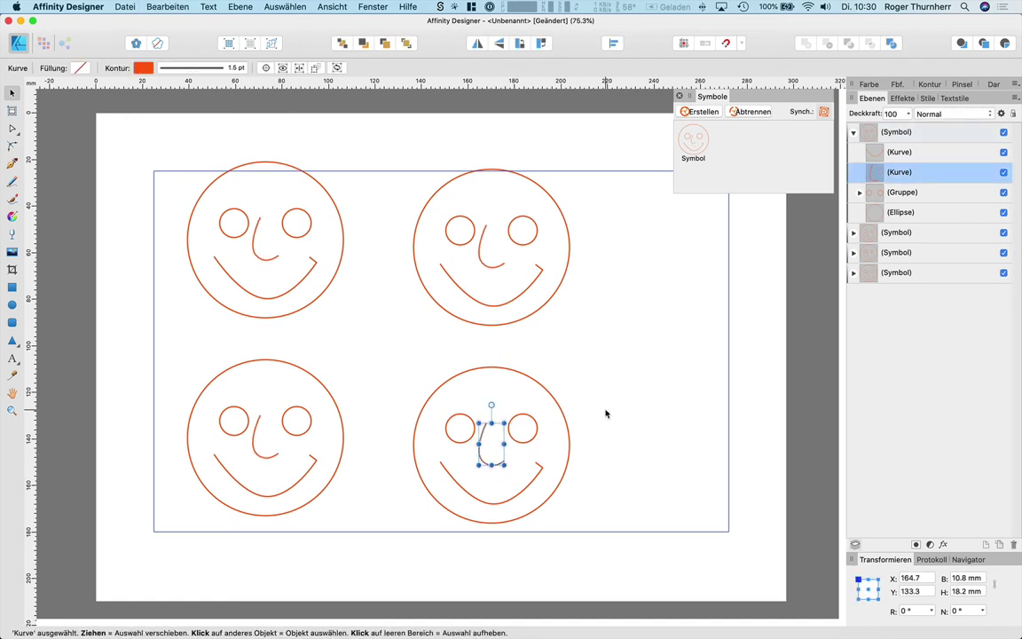
pyautogui.click(623, 380)
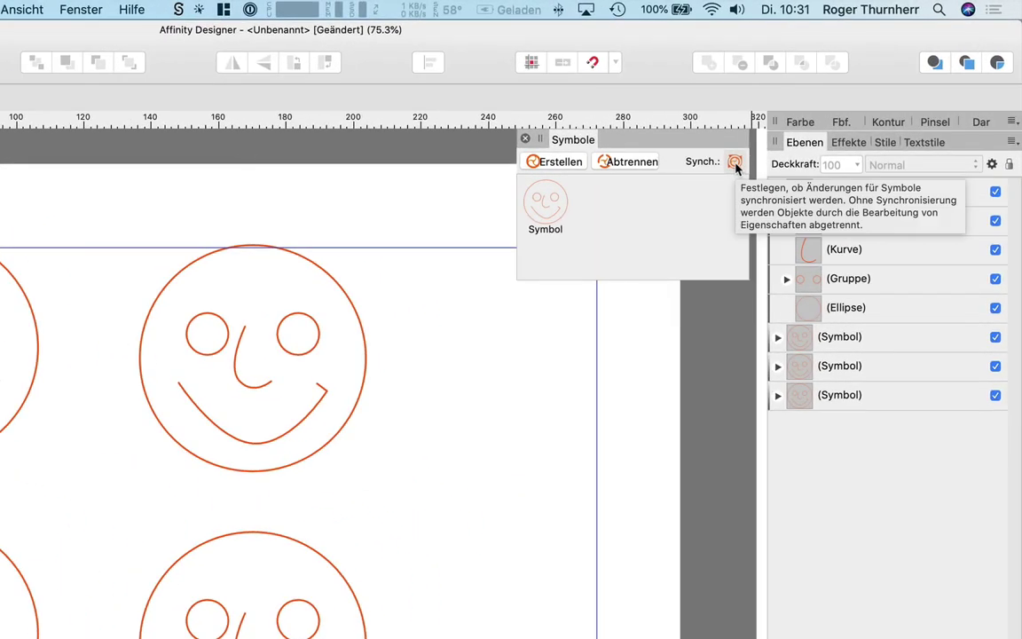
# Step: Turn off symbol syncing and stretch the top-right face's nose to 24.1 mm
pyautogui.click(735, 163)
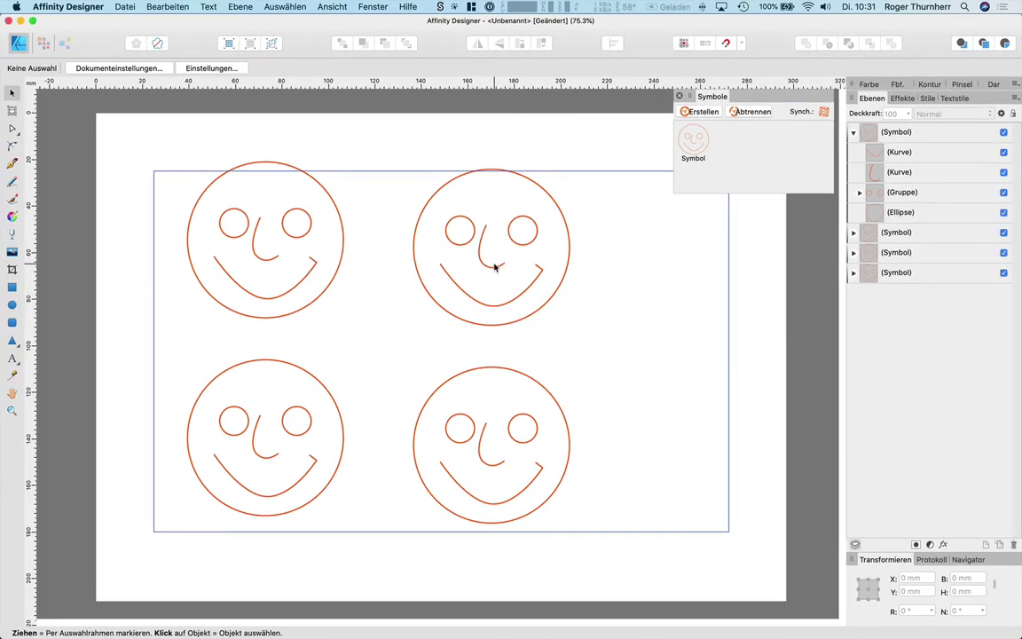
pyautogui.click(495, 268)
pyautogui.doubleClick(493, 265)
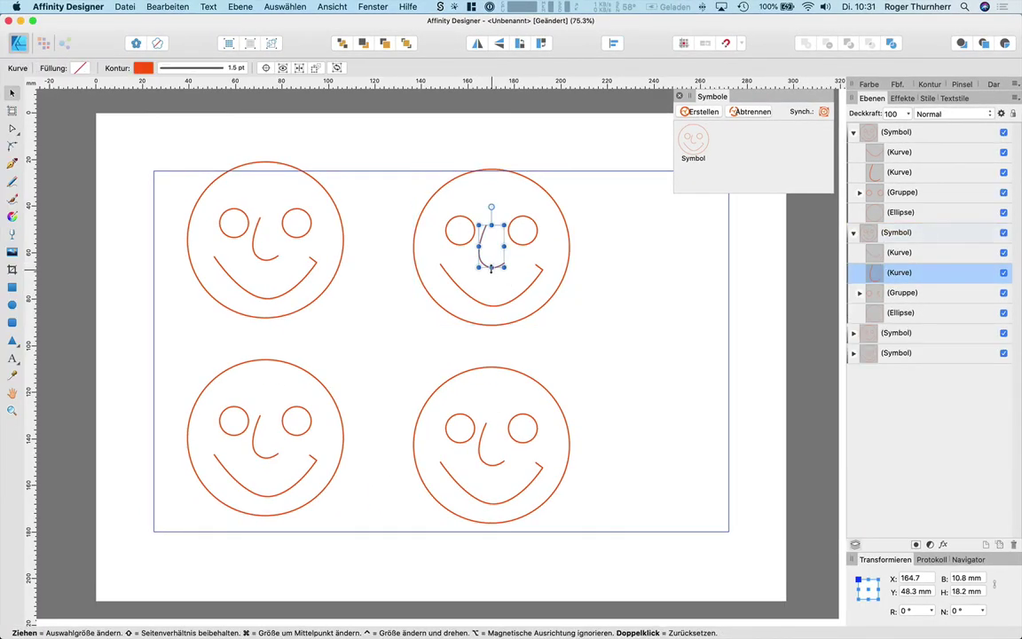
pyautogui.moveTo(490, 263)
pyautogui.mouseDown()
pyautogui.moveTo(494, 306)
pyautogui.moveTo(491, 281)
pyautogui.mouseUp()
pyautogui.click(486, 463)
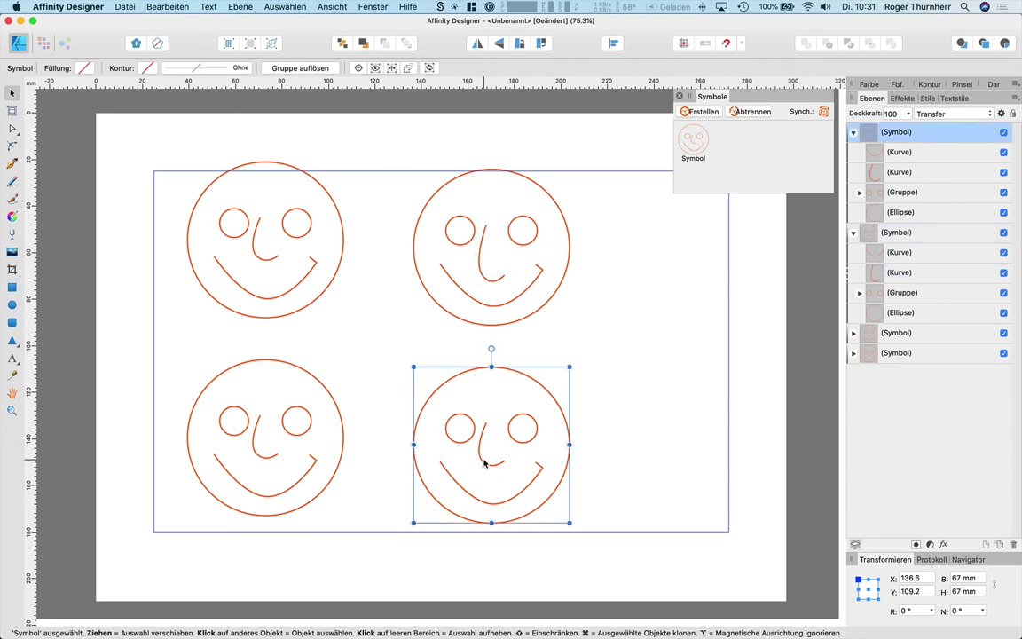
pyautogui.doubleClick(488, 463)
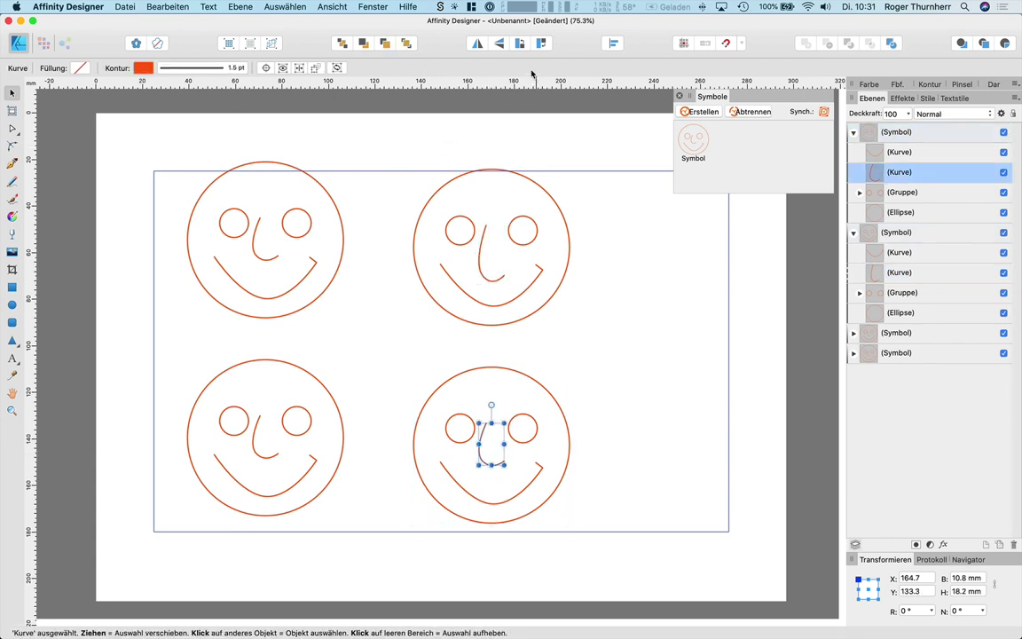
pyautogui.click(621, 389)
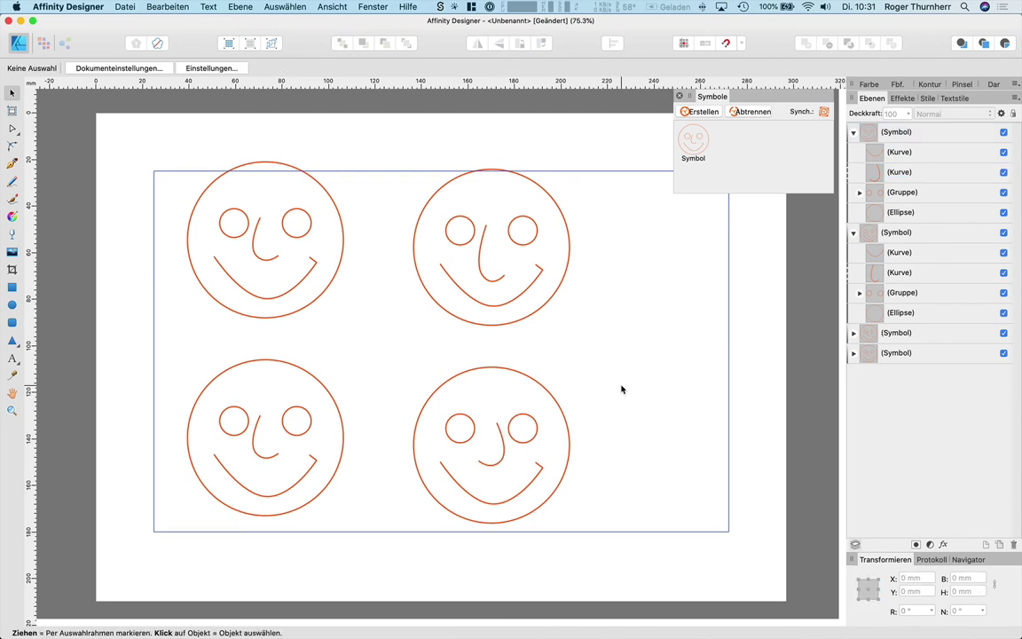
# Step: Stretch the bottom-left face's eyes into tall ovals 20.7 mm high
pyautogui.click(296, 434)
pyautogui.doubleClick(296, 434)
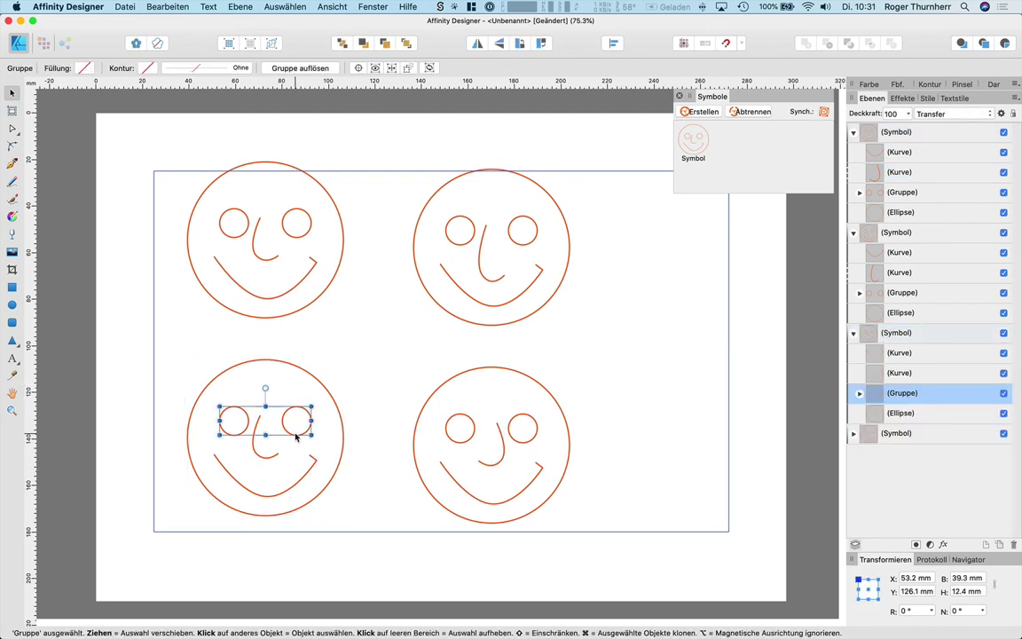
pyautogui.moveTo(265, 435); pyautogui.dragTo(309, 454)
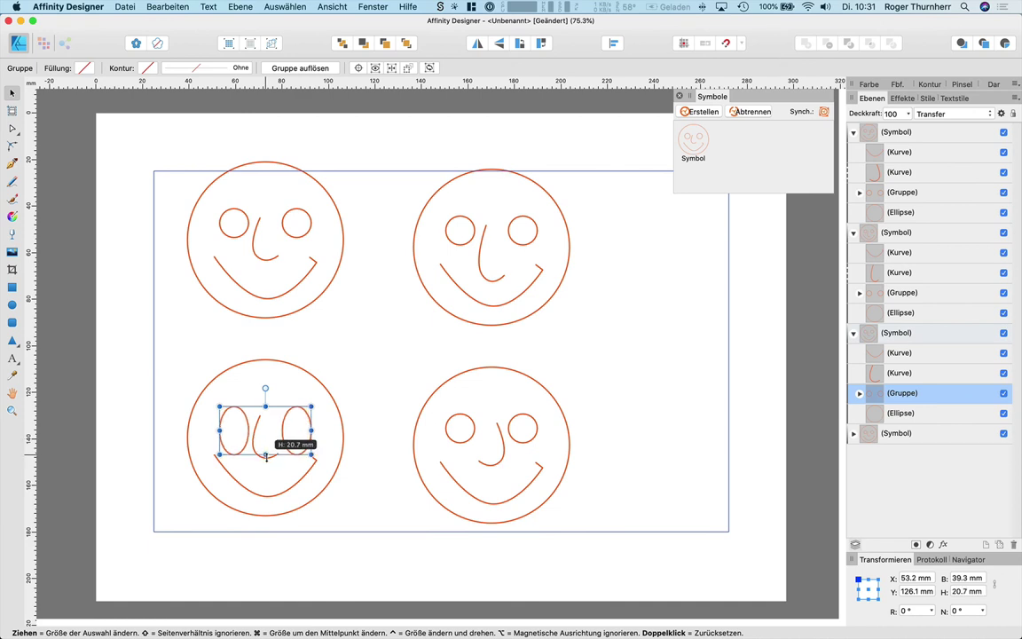
pyautogui.click(364, 370)
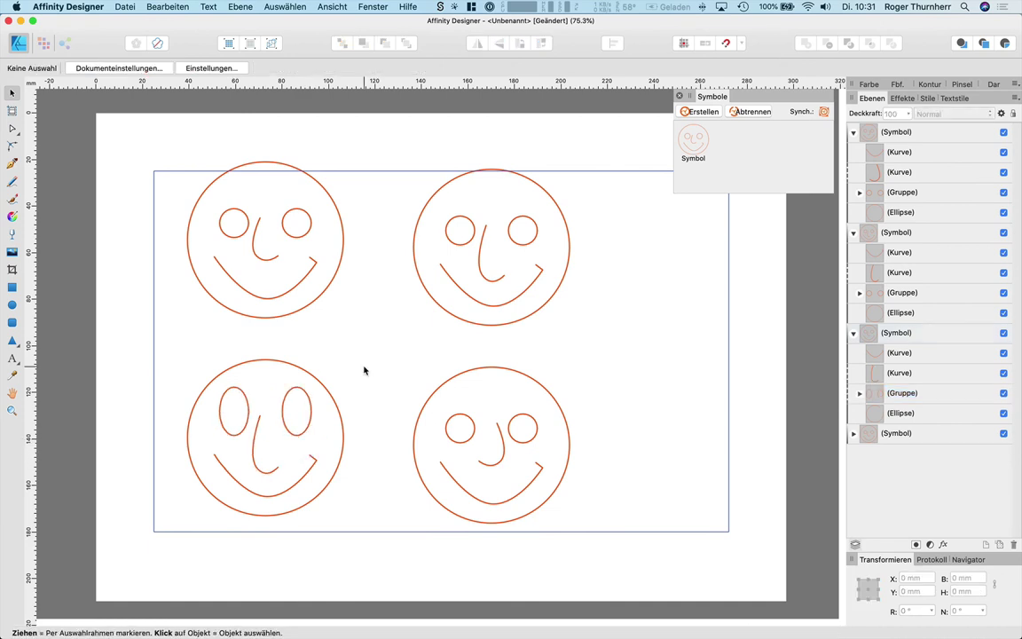